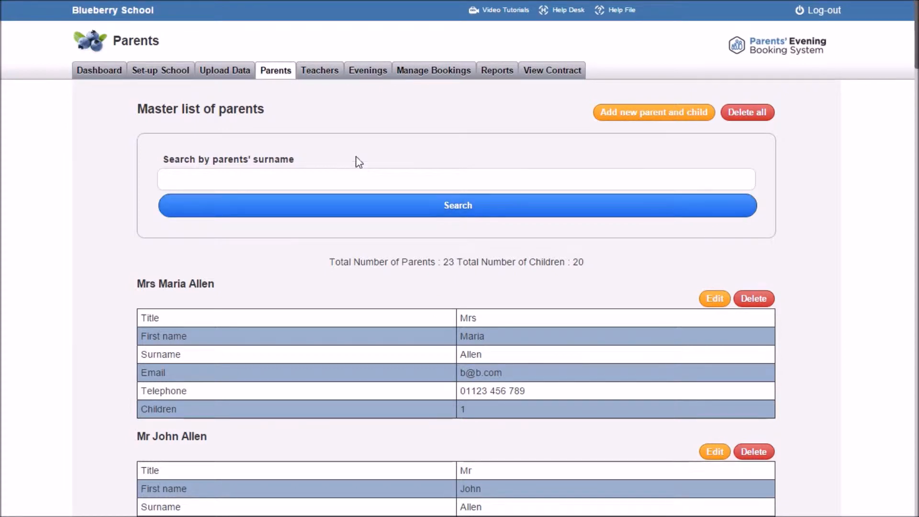
# Delete all parents from the master list and open the master list of teachers.
pyautogui.click(756, 115)
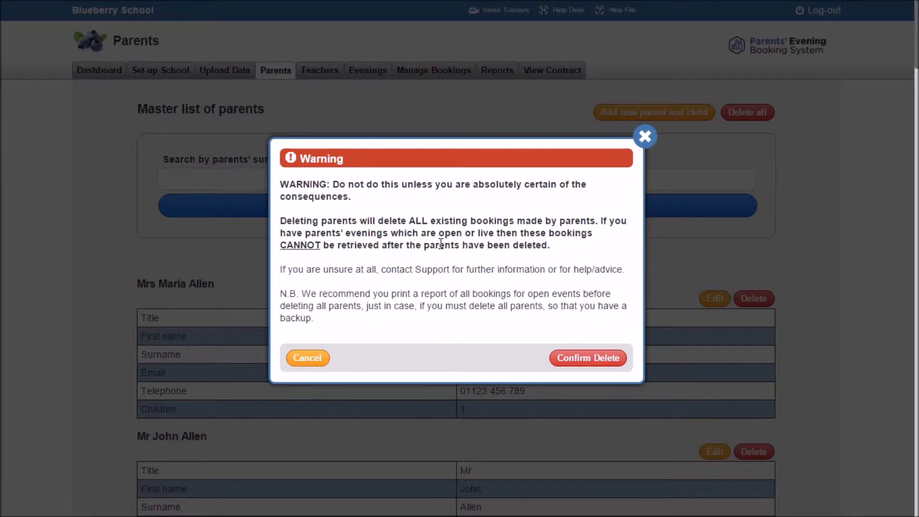
pyautogui.click(611, 367)
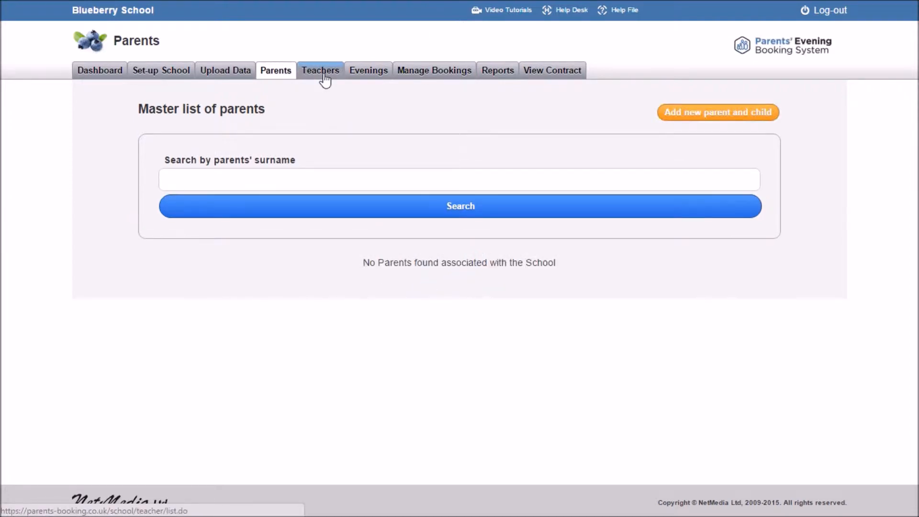
pyautogui.click(325, 80)
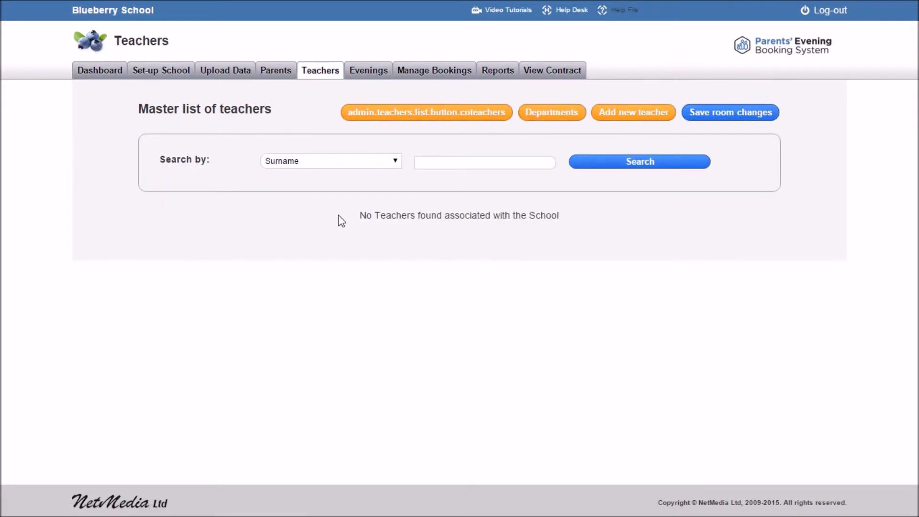
# Examine the Upload Data page's instructions and its spreadsheet and web services upload options.
pyautogui.click(243, 72)
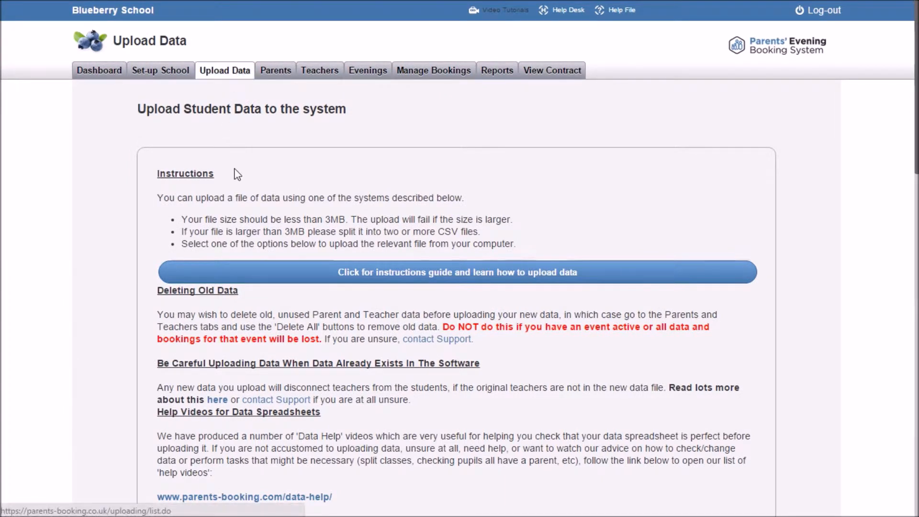
pyautogui.scroll(-10, 237, 174)
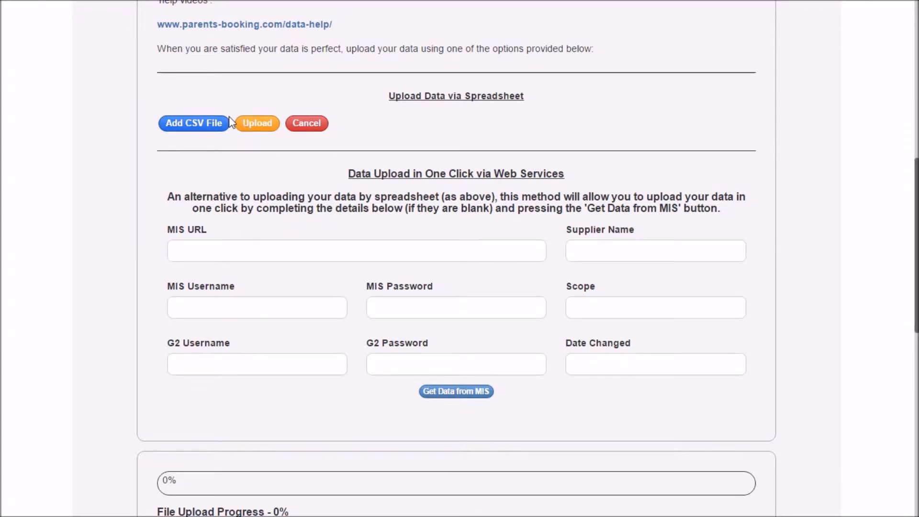
pyautogui.moveTo(570, 177); pyautogui.dragTo(497, 177)
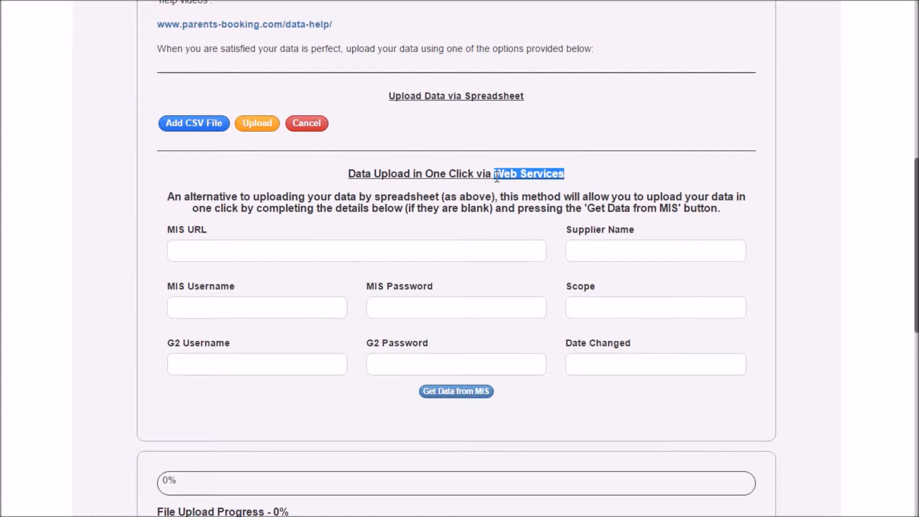
pyautogui.click(497, 177)
pyautogui.scroll(3, 454, 208)
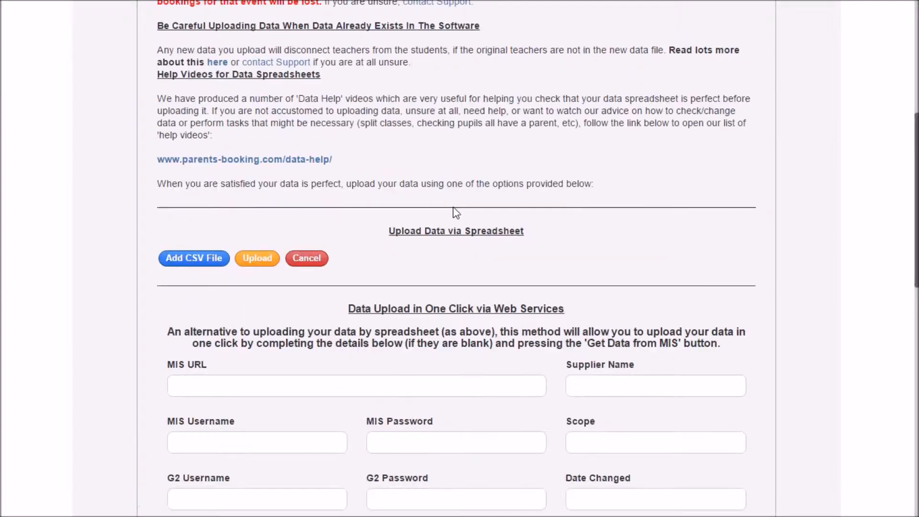
pyautogui.scroll(1, 455, 212)
pyautogui.scroll(2, 456, 213)
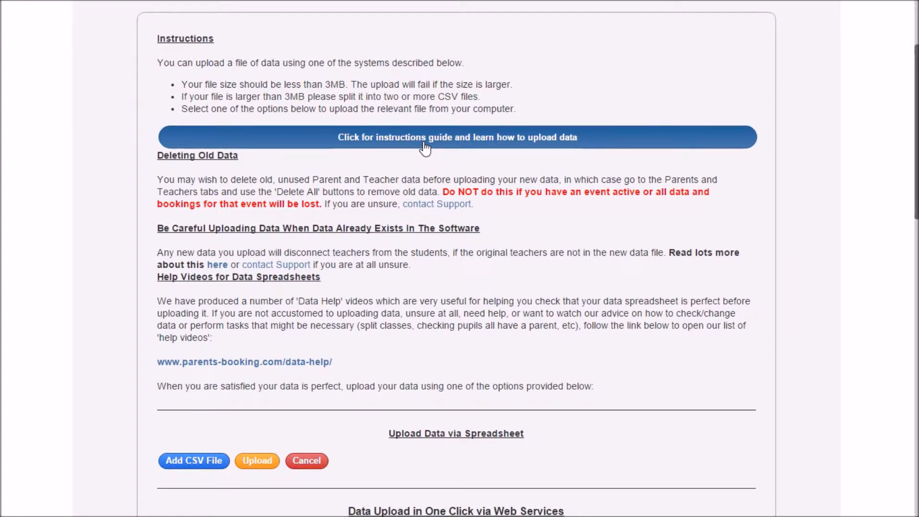
pyautogui.scroll(3, 424, 148)
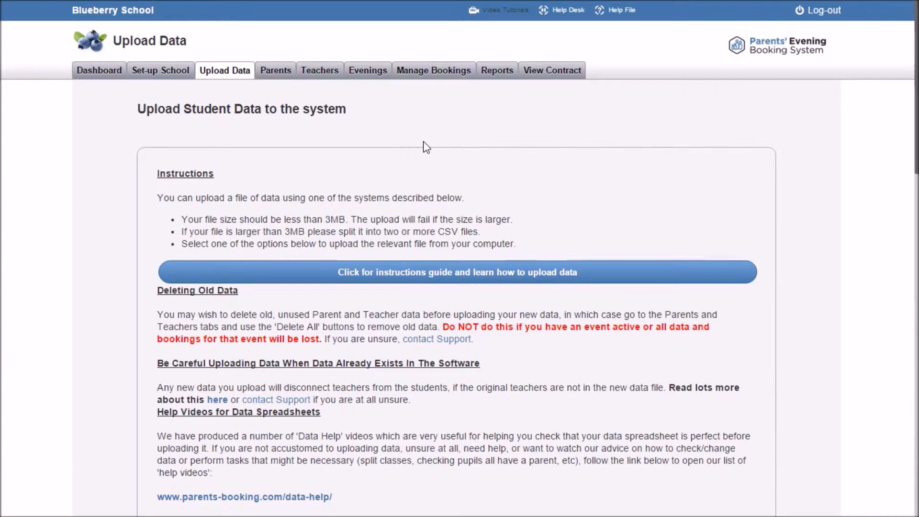
# Switch to Tutors.csv in Excel and examine the student, parent, subject, class and teacher columns of the data.
pyautogui.hotkey('alt', 'Tab')
pyautogui.hotkey('alt', 'Tab')
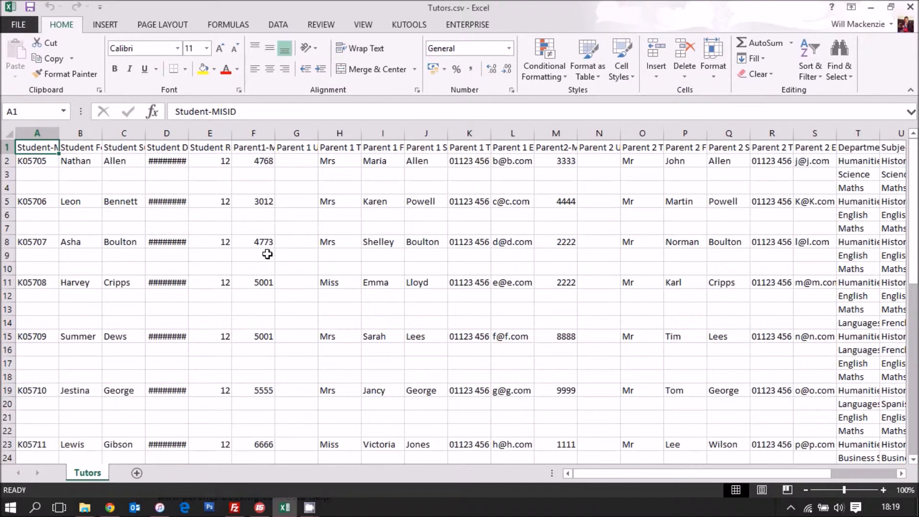
pyautogui.moveTo(40, 162); pyautogui.dragTo(565, 161)
pyautogui.click(880, 161)
pyautogui.press('Right')
pyautogui.press('Right')
pyautogui.press('Right')
pyautogui.press('Right')
pyautogui.press('Right')
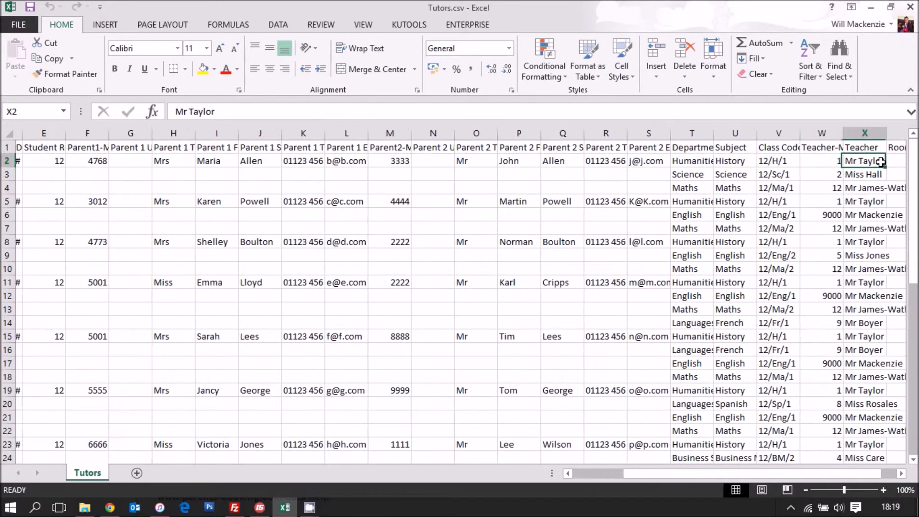
pyautogui.press('Left')
pyautogui.press('Left')
pyautogui.press('Left')
pyautogui.press('Down')
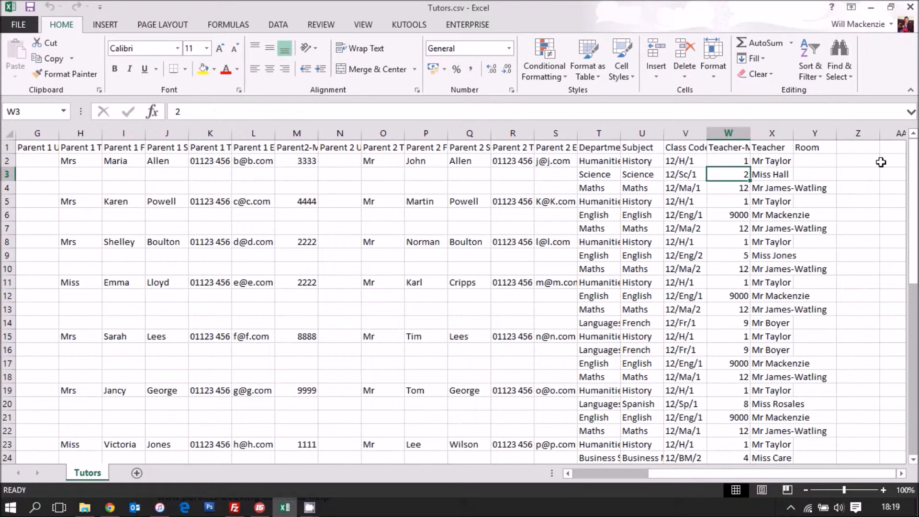
pyautogui.press('Up')
pyautogui.press('Right')
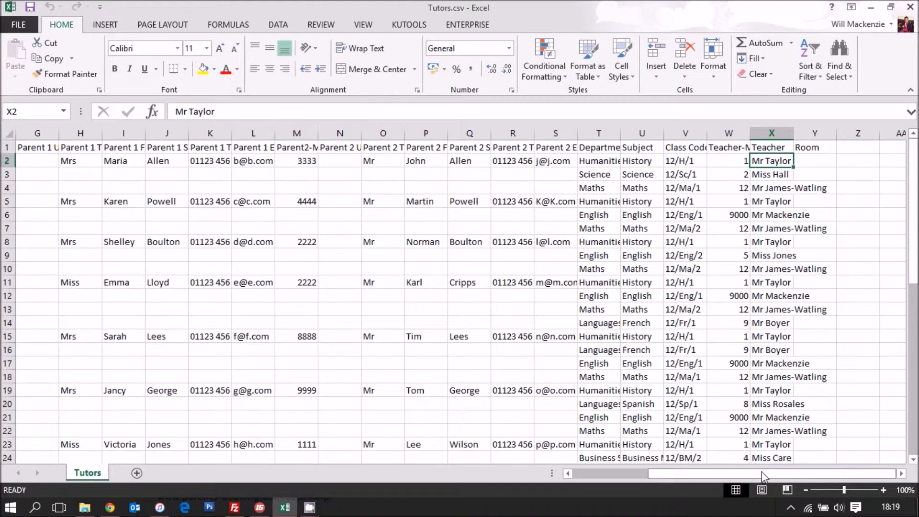
pyautogui.moveTo(743, 472); pyautogui.dragTo(605, 469)
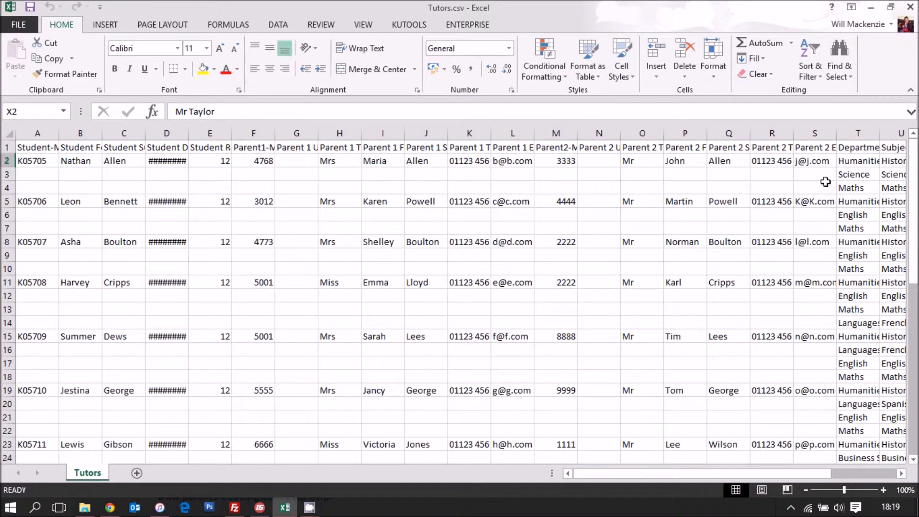
# Turn on filtering for the header row of the Tutors sheet.
pyautogui.click(32, 187)
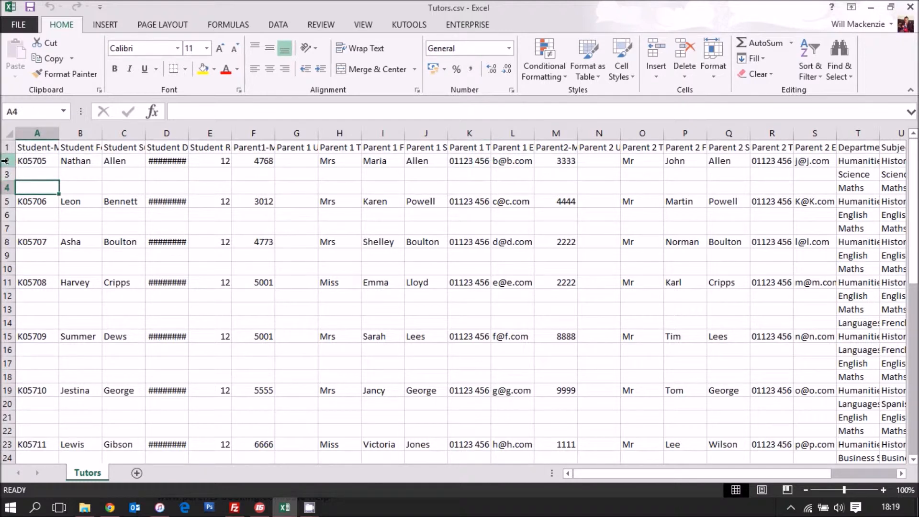
pyautogui.click(5, 147)
pyautogui.click(4, 160)
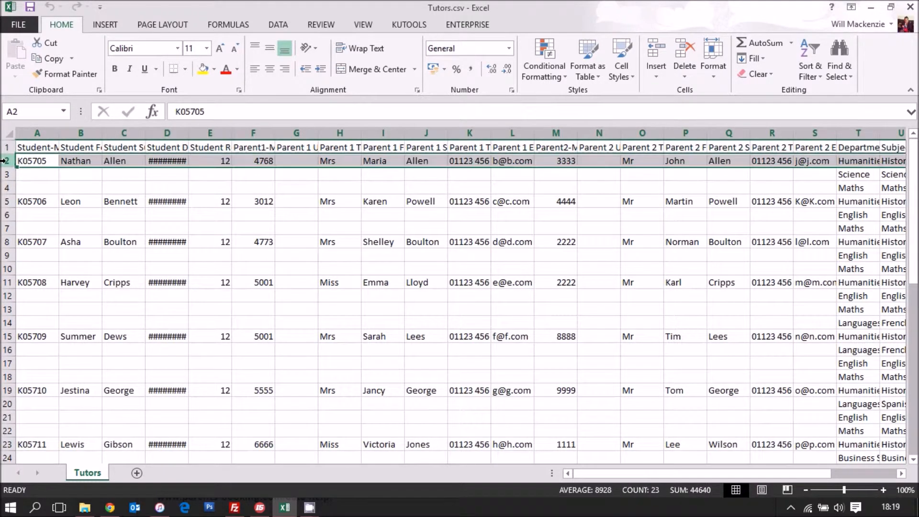
pyautogui.click(5, 147)
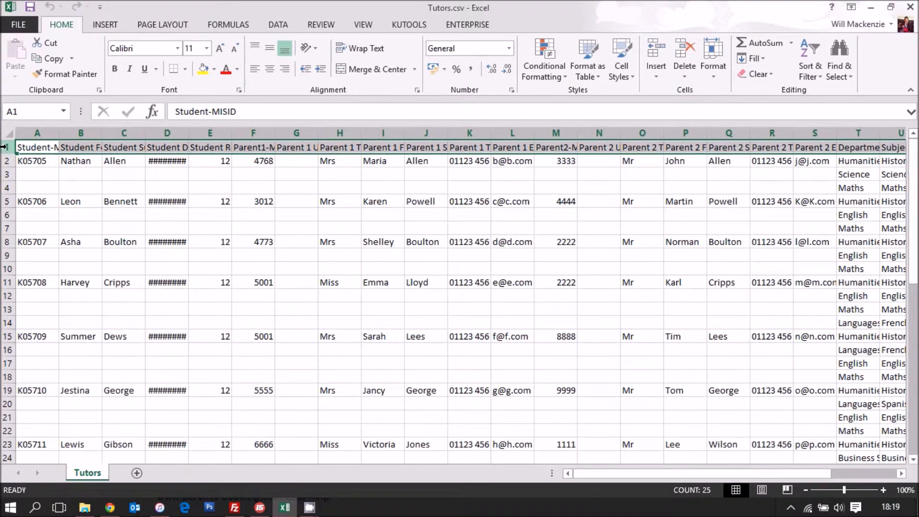
pyautogui.click(810, 64)
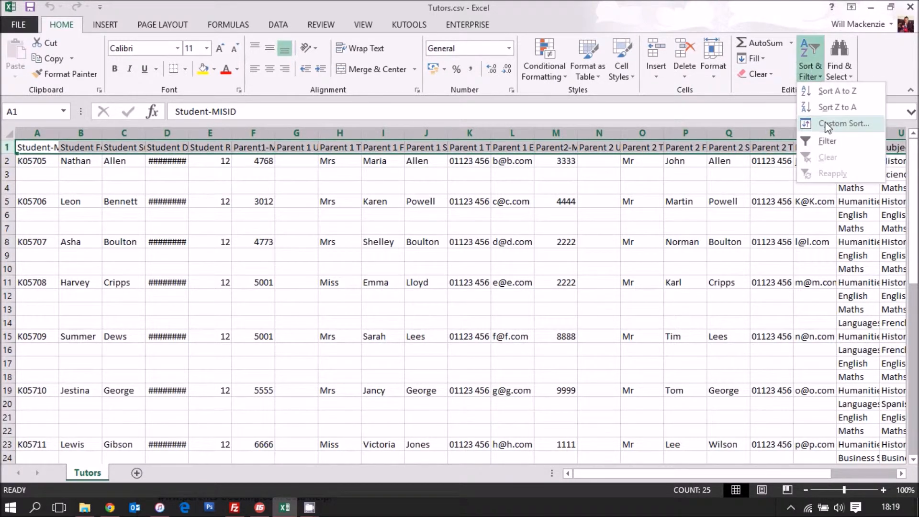
pyautogui.click(827, 142)
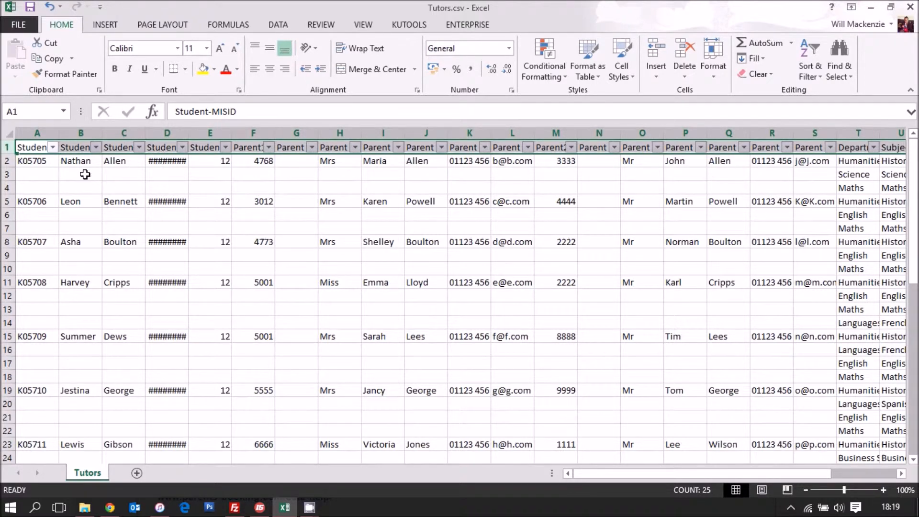
# Filter the Student Surname column to show only the blank entries.
pyautogui.moveTo(8, 175)
pyautogui.mouseDown()
pyautogui.moveTo(21, 174)
pyautogui.moveTo(19, 188)
pyautogui.mouseUp()
pyautogui.click(29, 187)
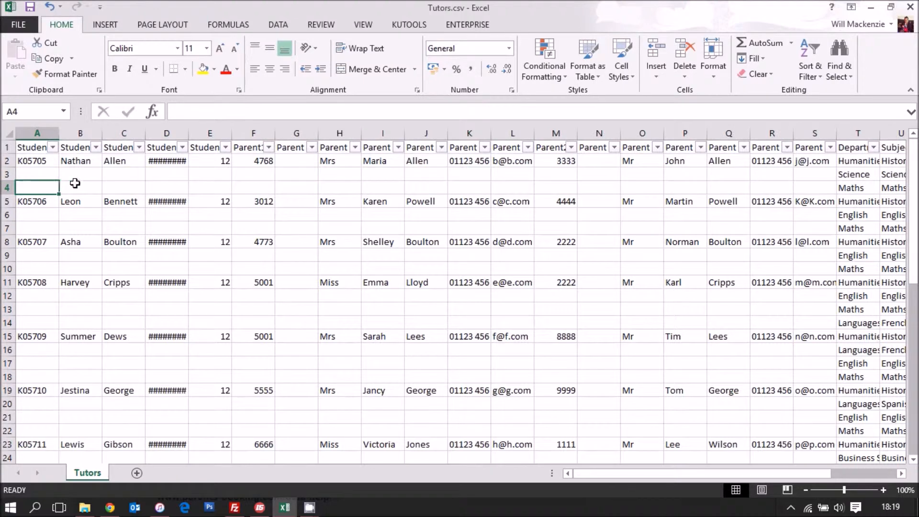
pyautogui.click(138, 148)
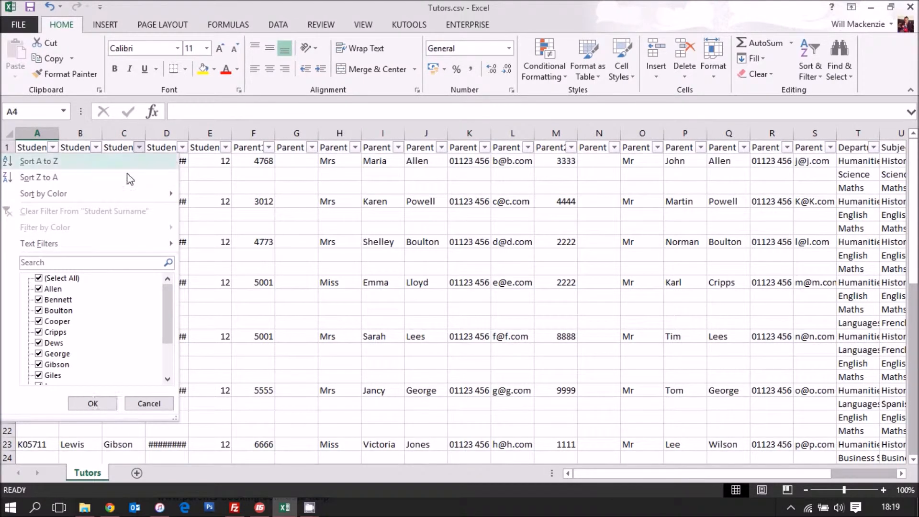
pyautogui.click(66, 282)
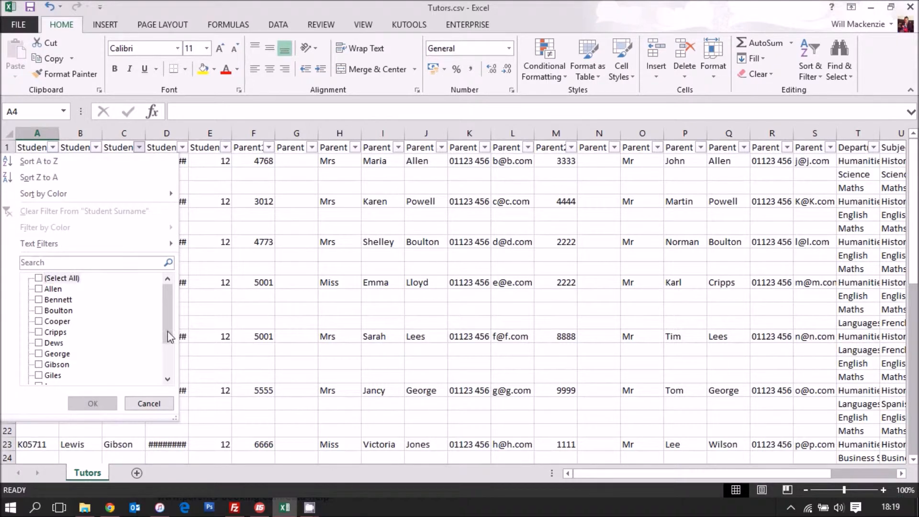
pyautogui.moveTo(168, 339); pyautogui.dragTo(155, 373)
pyautogui.click(65, 376)
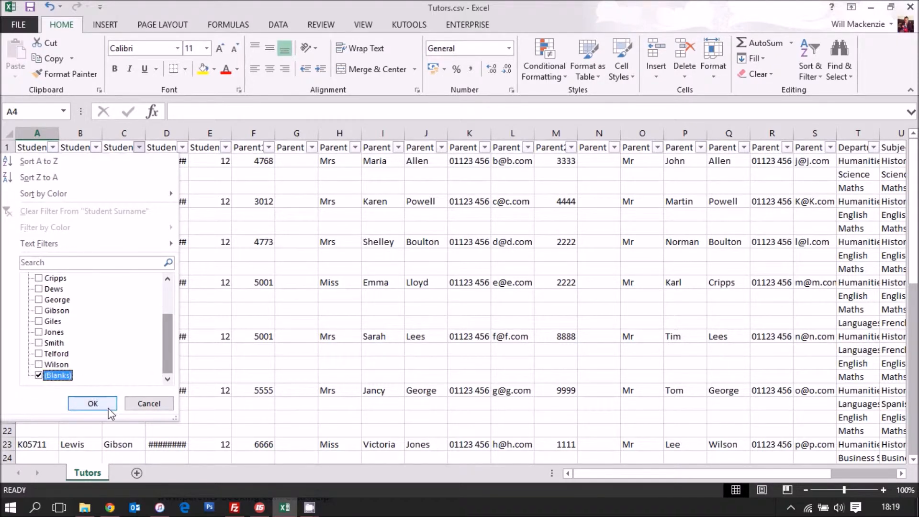
pyautogui.click(109, 408)
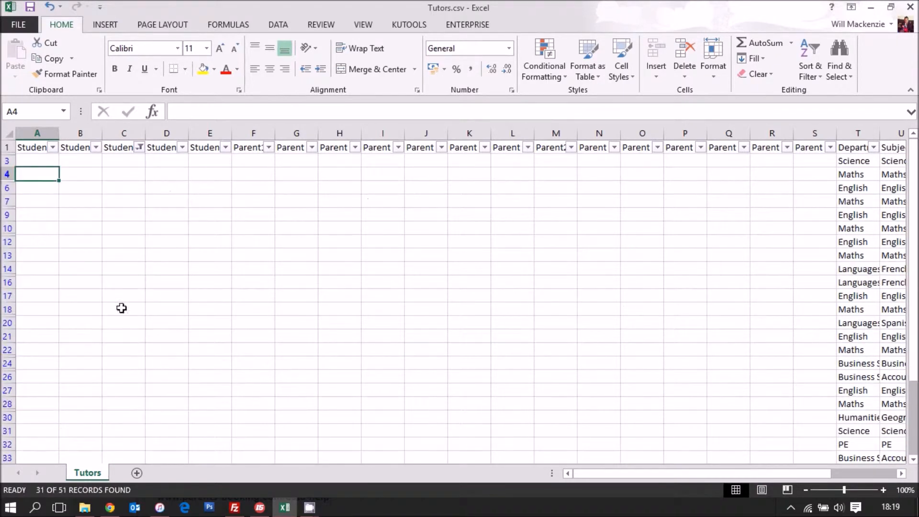
# Delete all the filtered rows without a student surname, from row 3 to row 42.
pyautogui.click(4, 160)
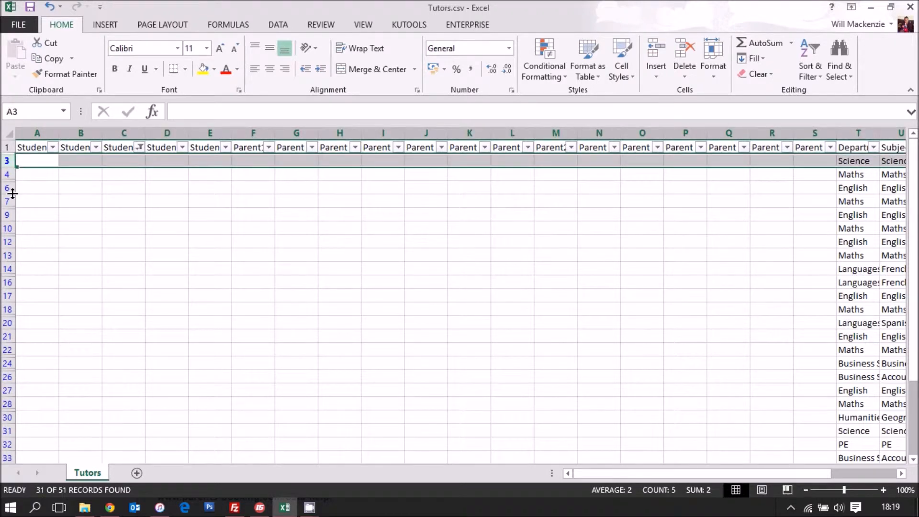
pyautogui.scroll(-5, 5, 215)
pyautogui.scroll(-8, 5, 214)
pyautogui.scroll(5, 6, 220)
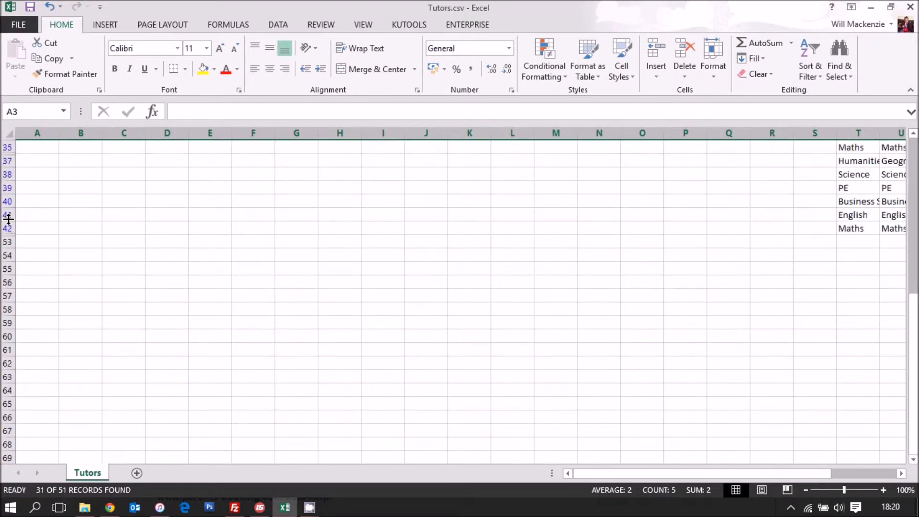
pyautogui.keyDown('shift'); pyautogui.click(2, 227); pyautogui.keyUp('shift')
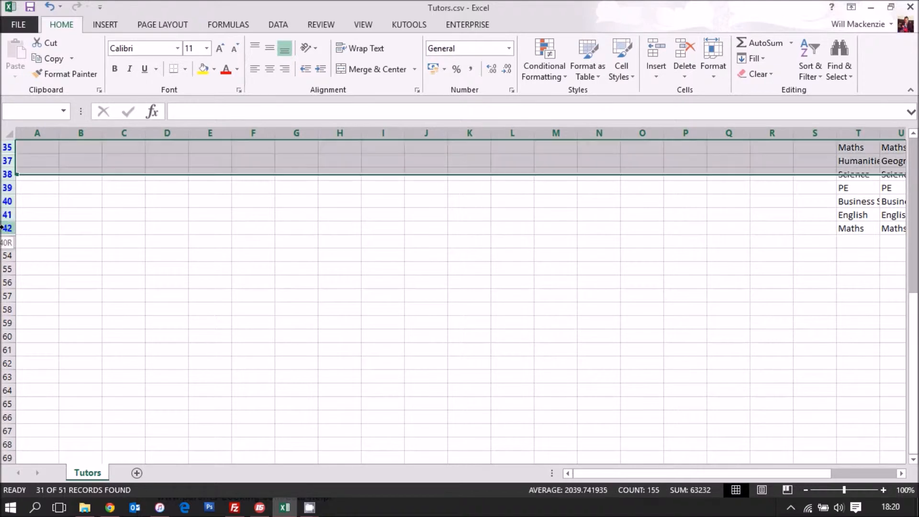
pyautogui.scroll(1, 2, 228)
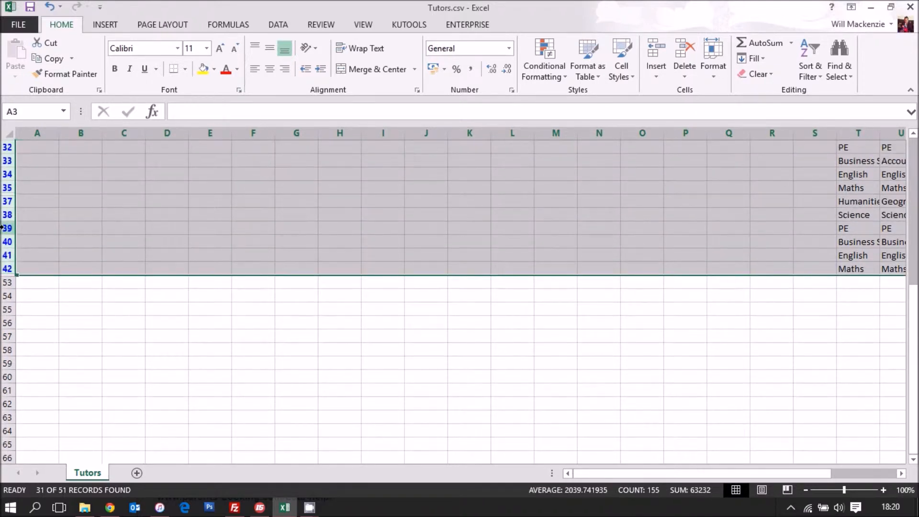
pyautogui.rightClick(3, 269)
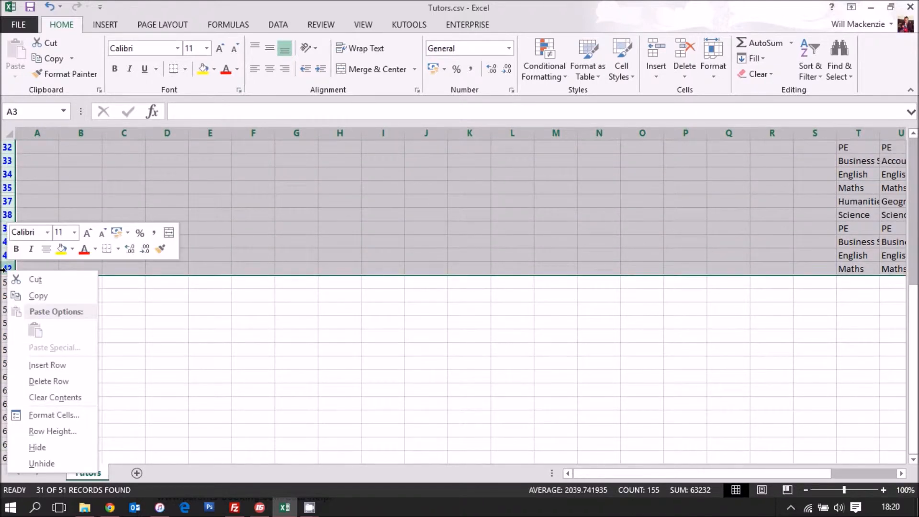
pyautogui.click(60, 381)
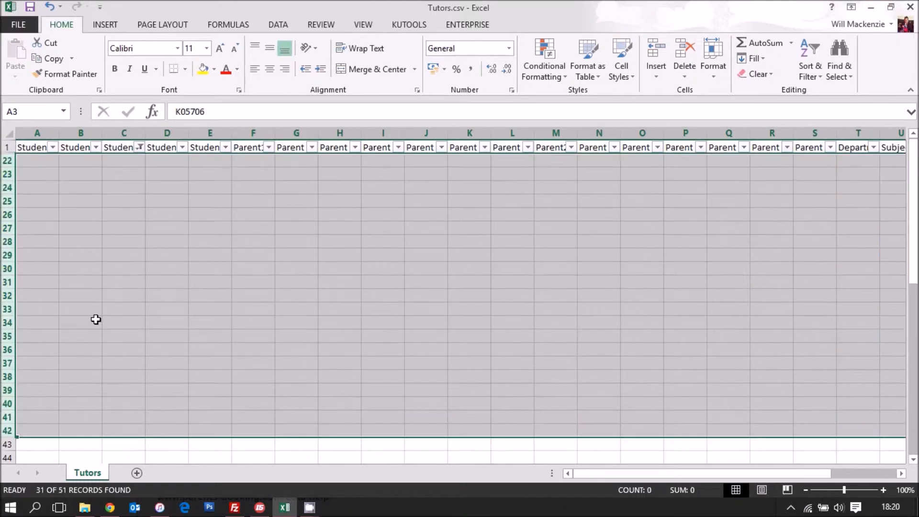
pyautogui.click(81, 223)
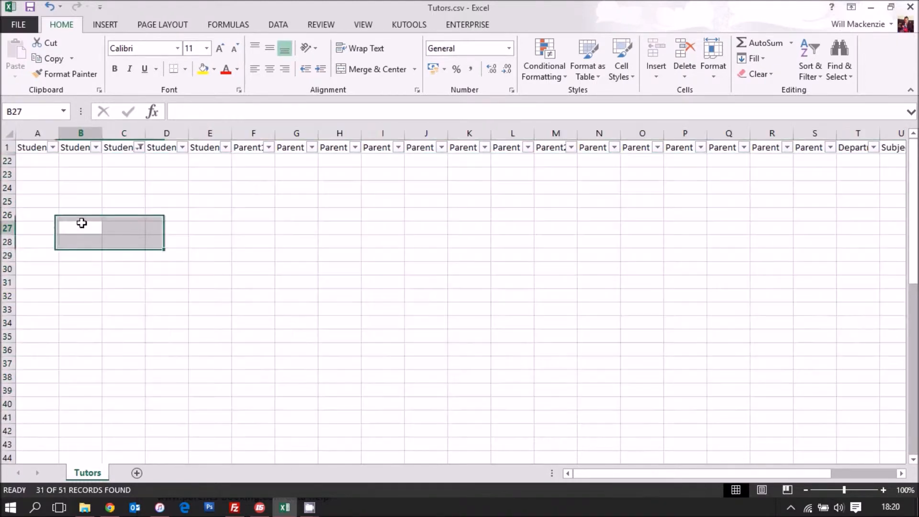
# Show all student rows again by selecting every value in the Student Surname filter.
pyautogui.click(140, 147)
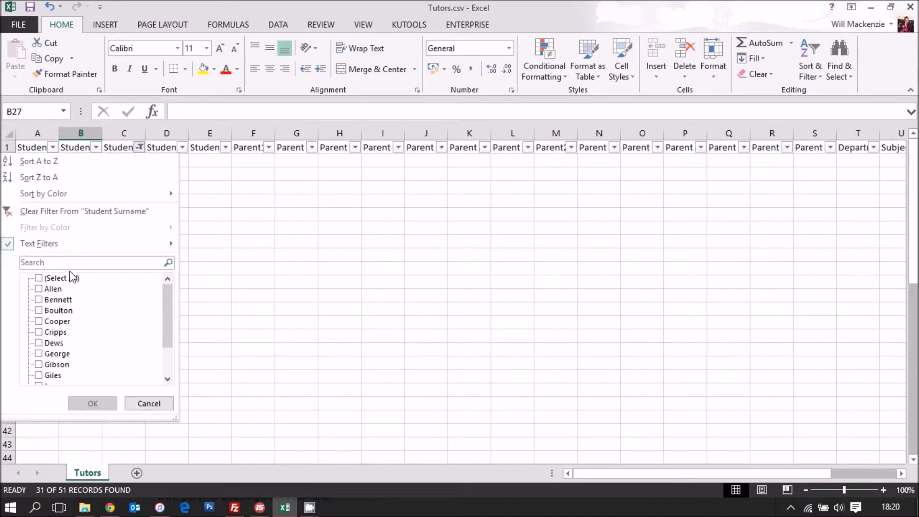
pyautogui.click(70, 277)
pyautogui.click(101, 402)
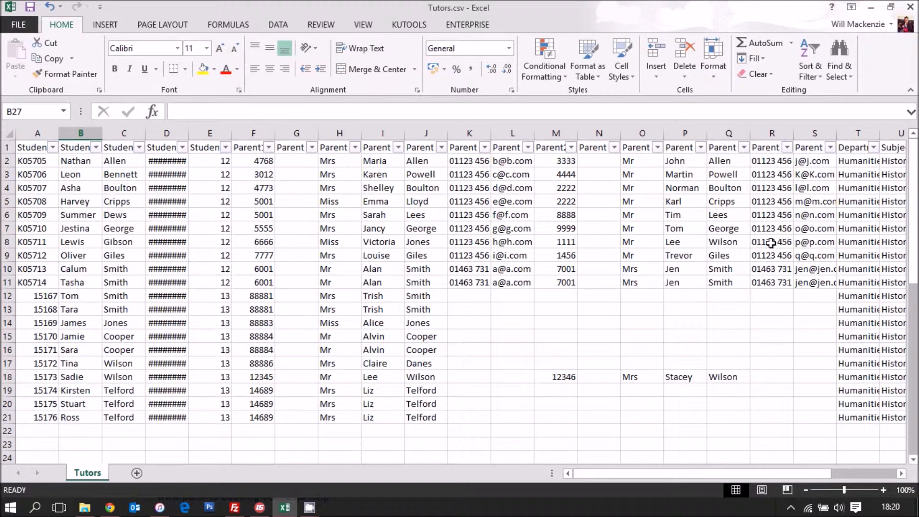
# Clear the department, subject, class code and teacher data in cells T2 to X21, keeping the headers.
pyautogui.hscroll(5, 790, 480)
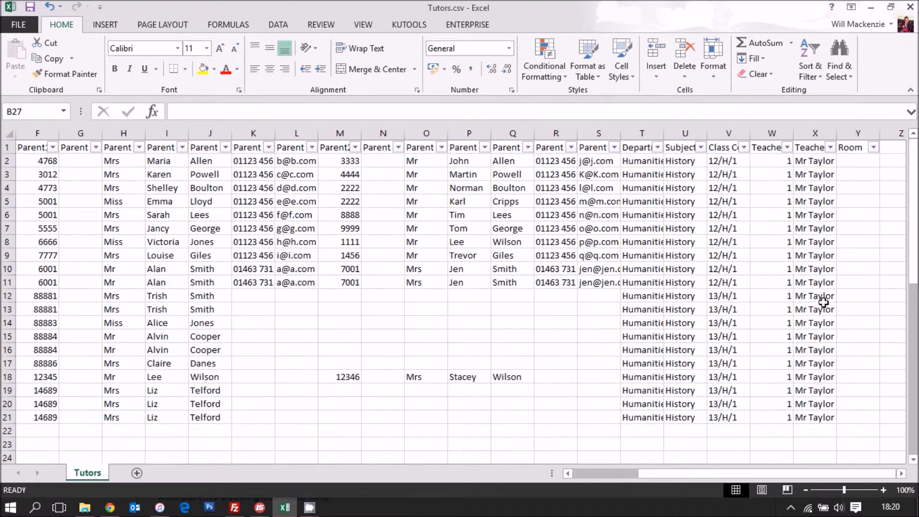
pyautogui.click(650, 163)
pyautogui.moveTo(650, 163); pyautogui.dragTo(809, 422)
pyautogui.press('Delete')
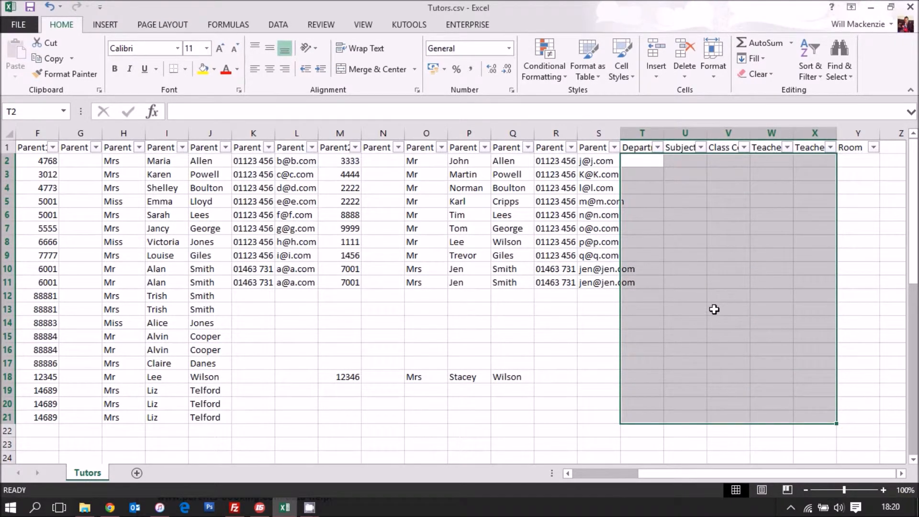
# Widen the student date of birth column D until the dates display in full.
pyautogui.click(705, 349)
pyautogui.moveTo(747, 473); pyautogui.dragTo(603, 458)
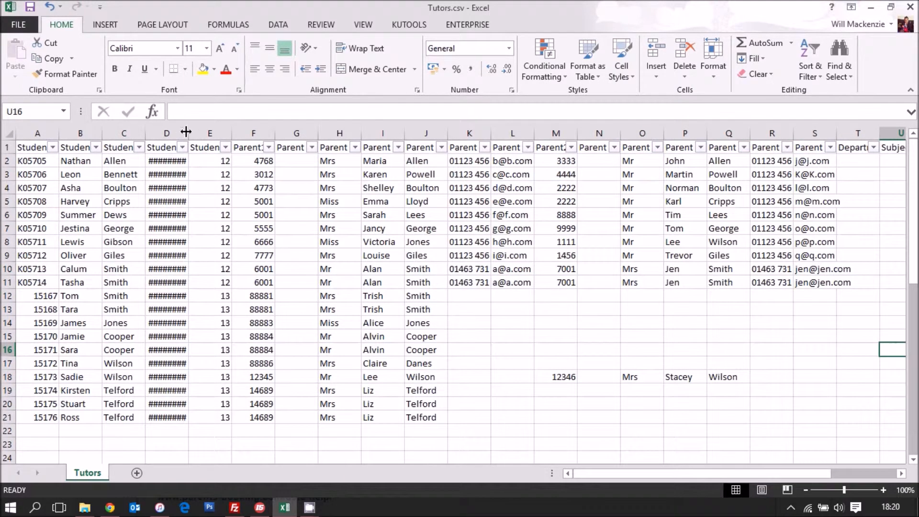
pyautogui.moveTo(188, 133); pyautogui.dragTo(202, 134)
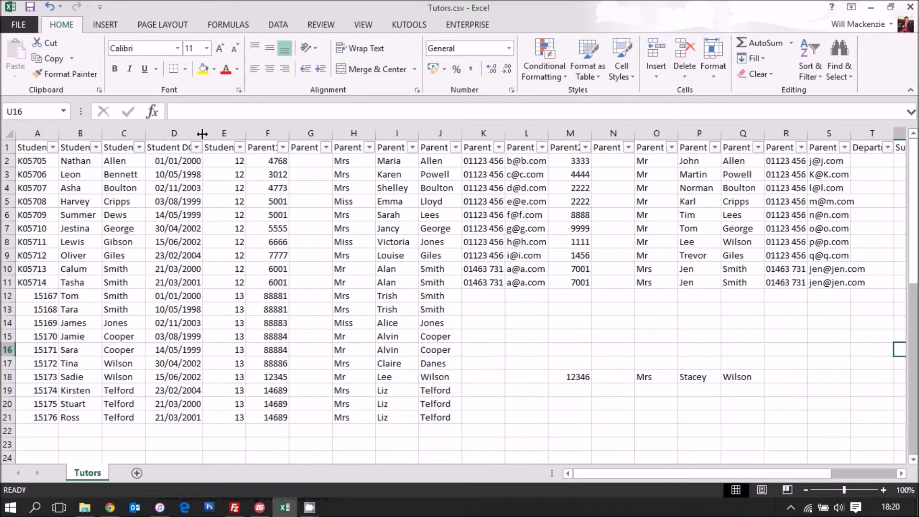
# Copy the student year groups in E2 to E21 into the Department, Subject and Class Code columns, starting at row 2.
pyautogui.click(238, 159)
pyautogui.moveTo(238, 159); pyautogui.dragTo(220, 416)
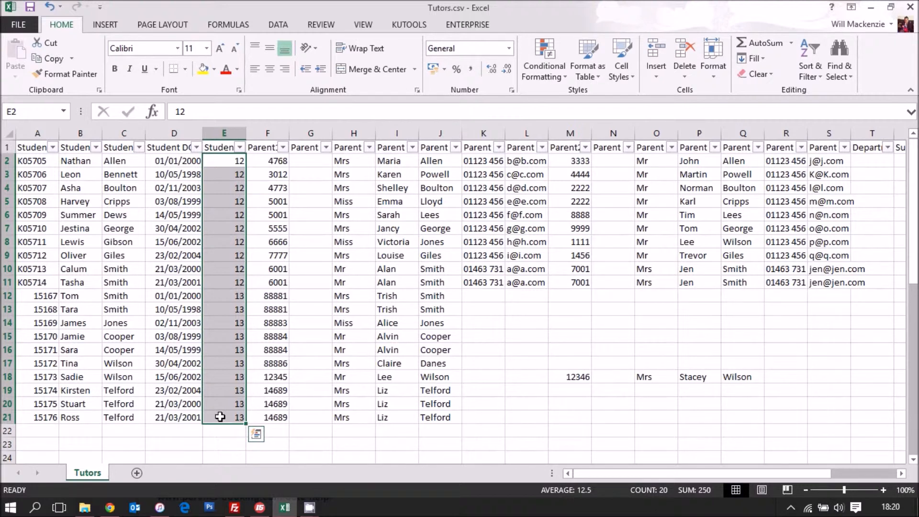
pyautogui.hotkey('ctrl', 'c')
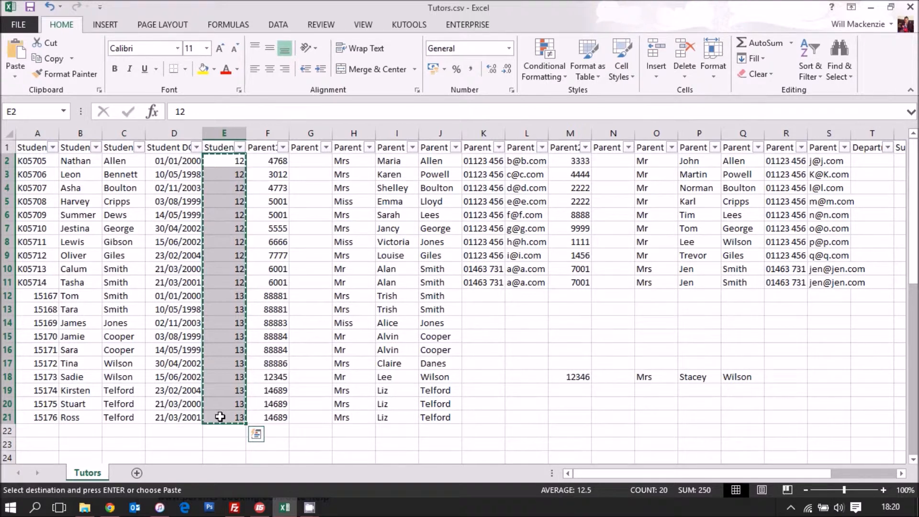
pyautogui.hotkey('ctrl', 'q')
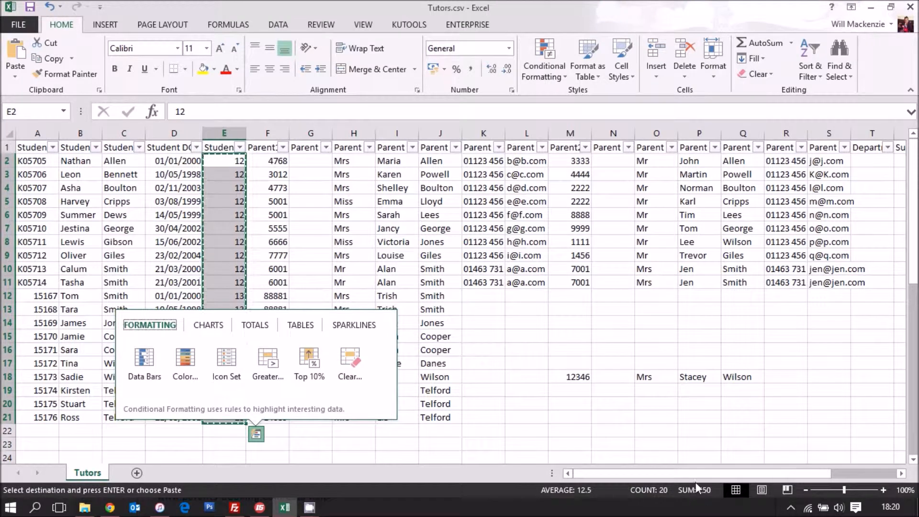
pyautogui.moveTo(699, 477); pyautogui.dragTo(781, 480)
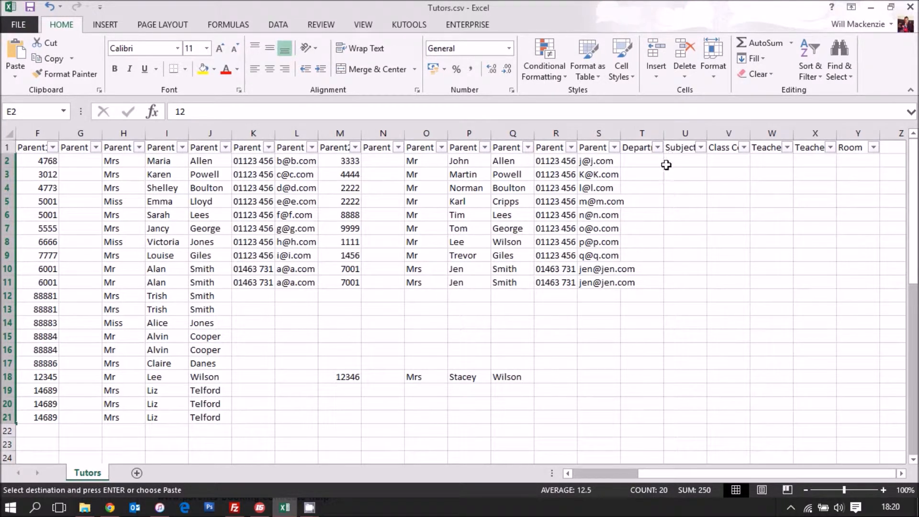
pyautogui.moveTo(652, 161); pyautogui.dragTo(718, 156)
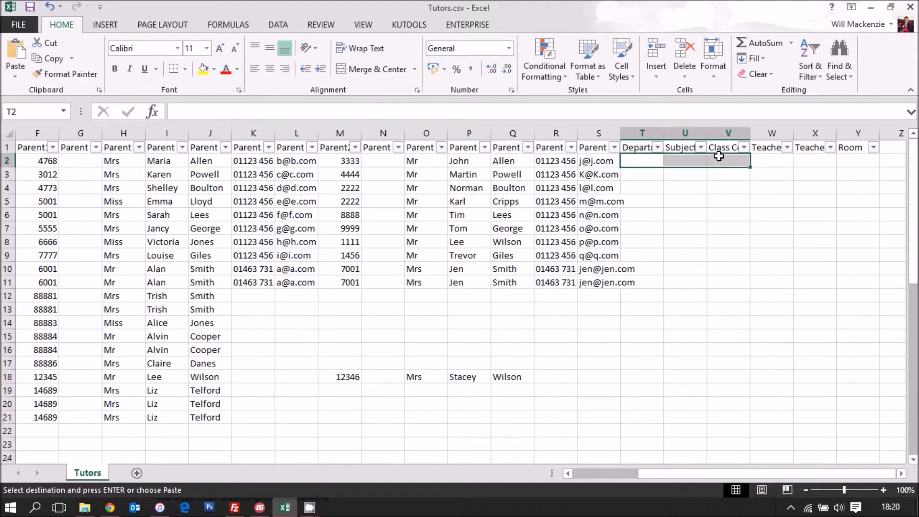
pyautogui.hotkey('ctrl', 'v')
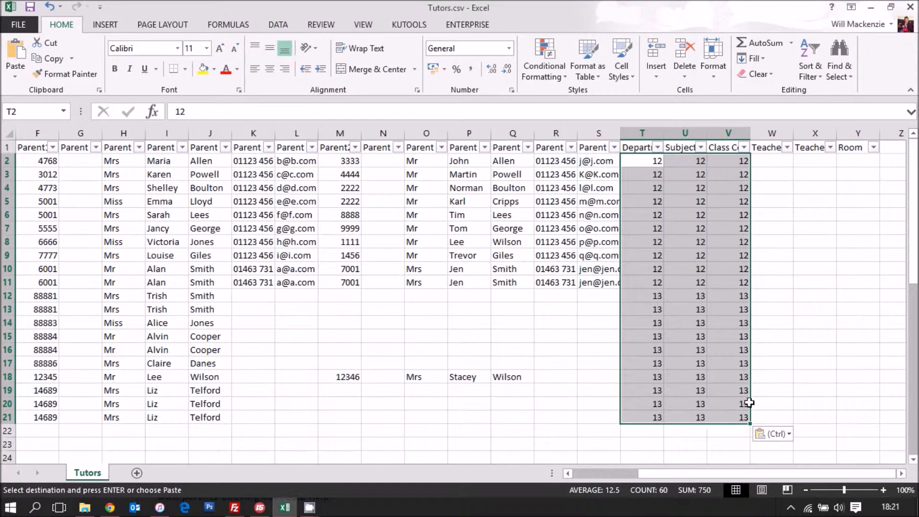
# Filter the Class Code column to show only the rows with value 12.
pyautogui.click(813, 166)
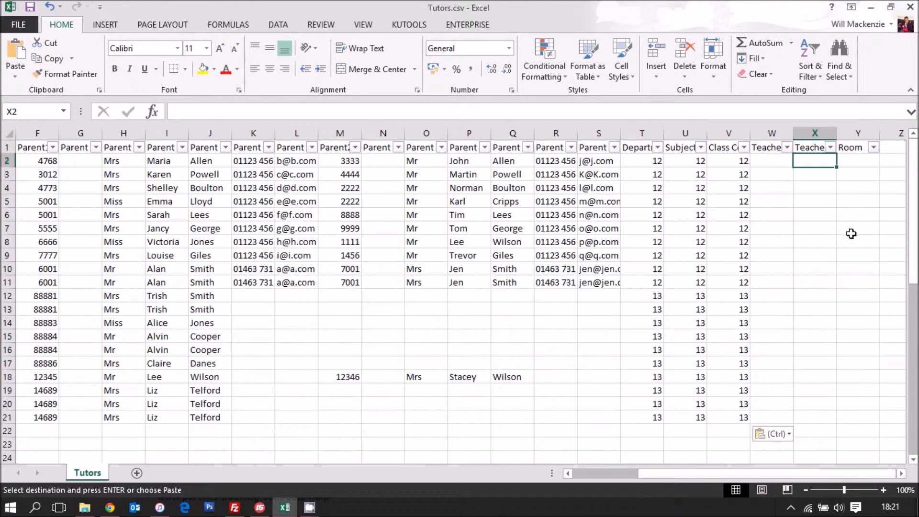
pyautogui.click(746, 148)
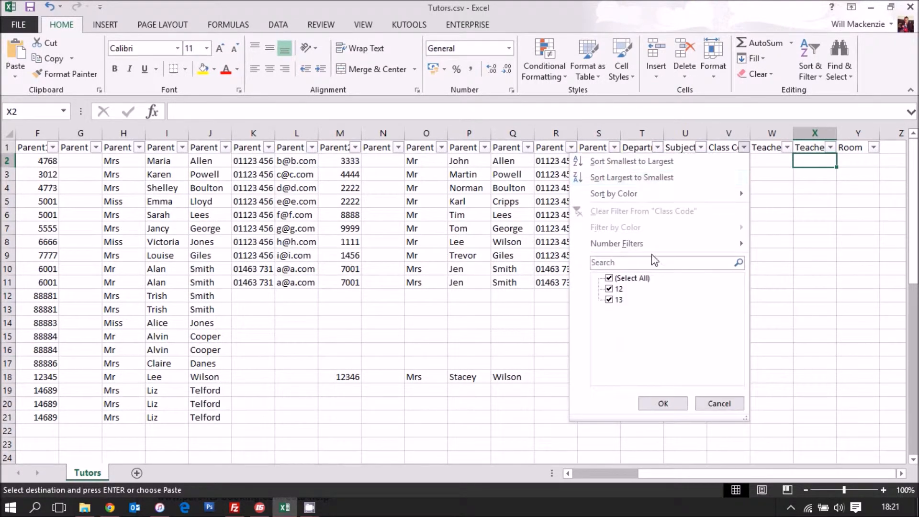
pyautogui.click(622, 282)
pyautogui.click(618, 288)
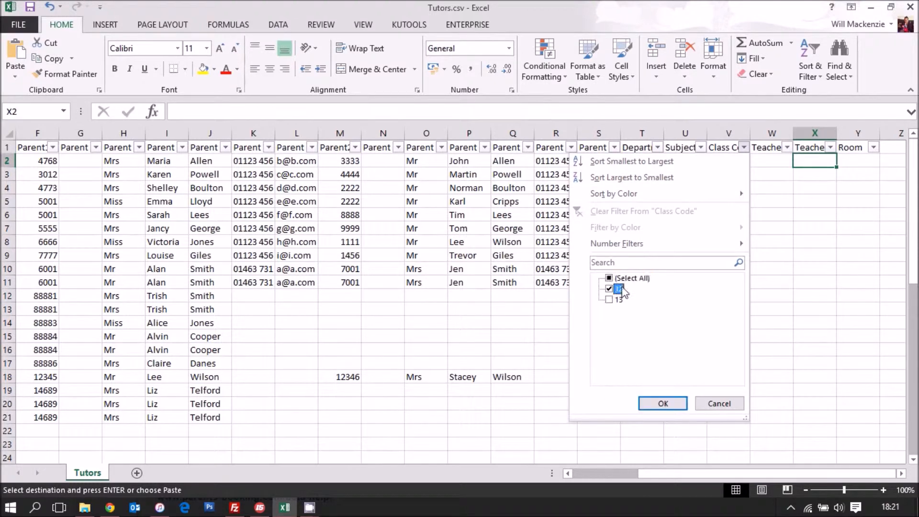
pyautogui.click(662, 403)
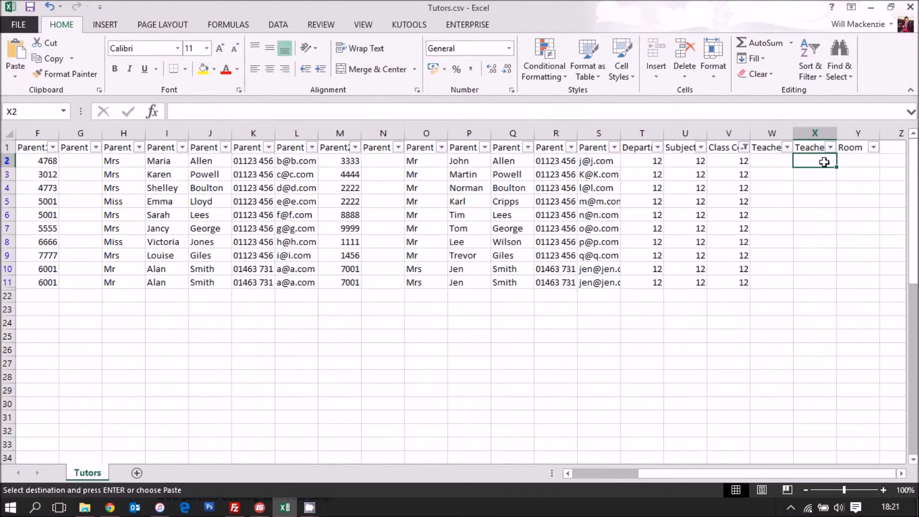
# Enter the year 12 tutor's title and surname in X2 and copy it down to X11.
pyautogui.write('Mr')
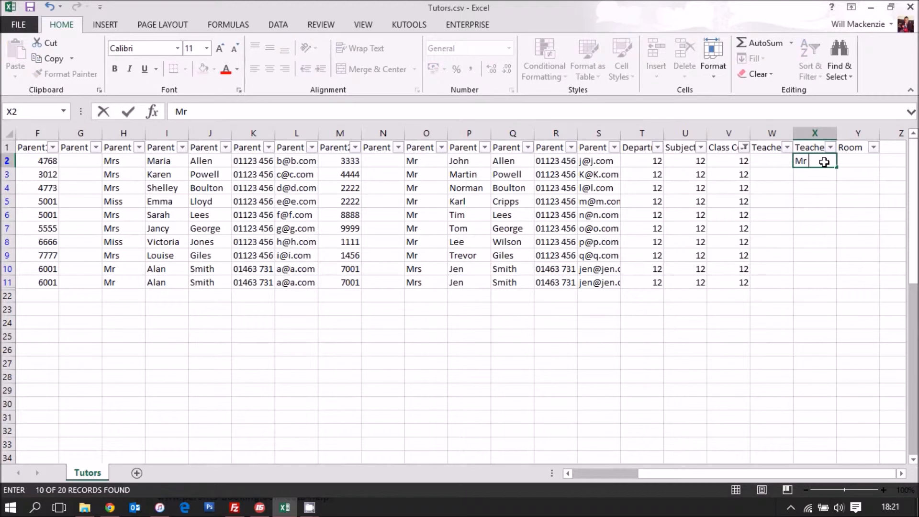
pyautogui.write(' Smith')
pyautogui.press('Return')
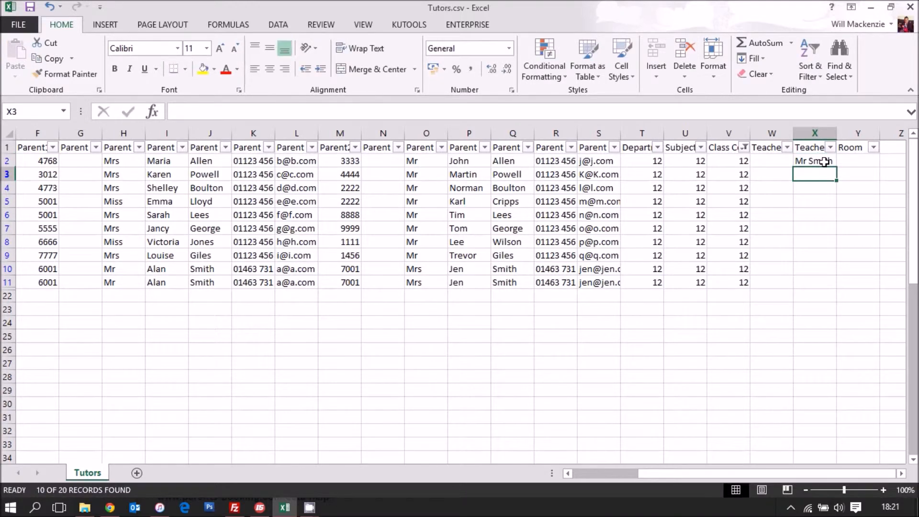
pyautogui.click(824, 162)
pyautogui.hotkey('ctrl', 'c')
pyautogui.moveTo(818, 175); pyautogui.dragTo(813, 279)
pyautogui.hotkey('ctrl', 'v')
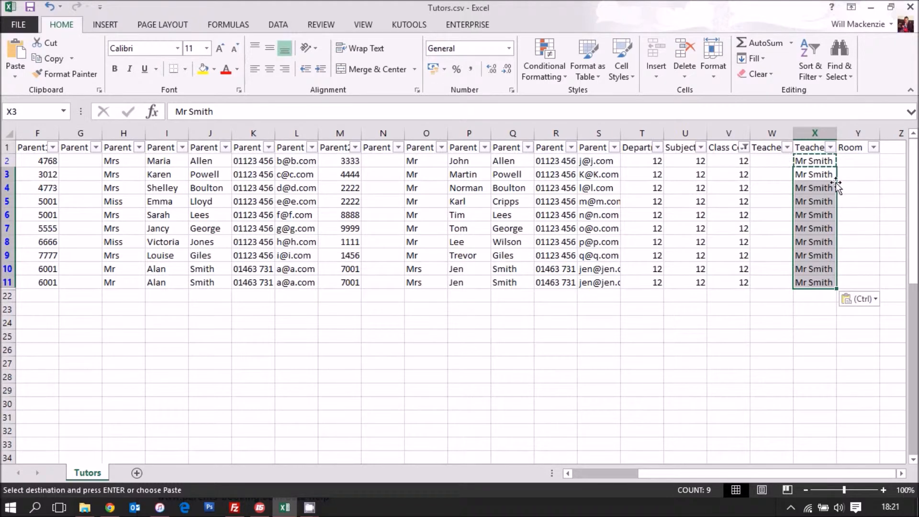
# Enter teacher code 1000 in W2 and copy it down to W11.
pyautogui.click(743, 146)
pyautogui.click(774, 161)
pyautogui.click(775, 162)
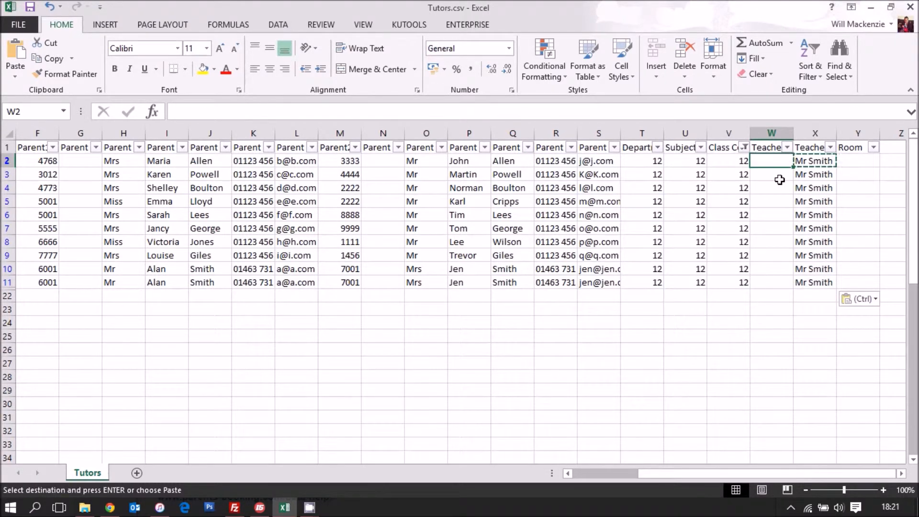
pyautogui.write('1000')
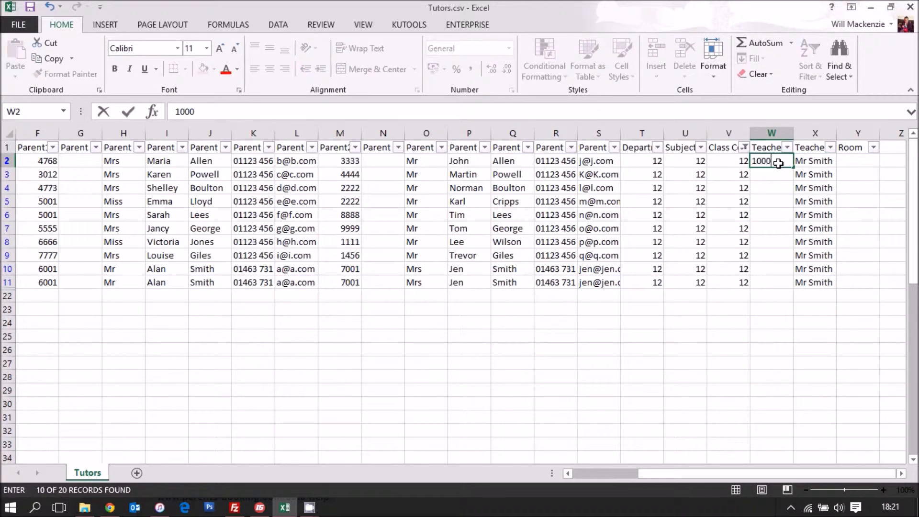
pyautogui.press('Return')
pyautogui.click(778, 163)
pyautogui.hotkey('ctrl', 'c')
pyautogui.moveTo(775, 175); pyautogui.dragTo(779, 275)
pyautogui.hotkey('ctrl', 'v')
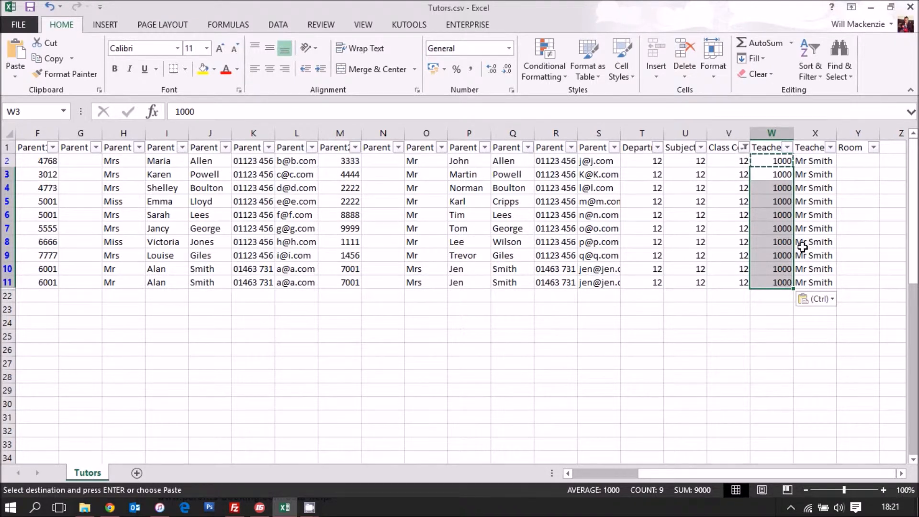
# Change the Class Code filter to show only the rows with value 13.
pyautogui.click(743, 148)
pyautogui.click(609, 289)
pyautogui.click(609, 300)
pyautogui.click(670, 406)
# Enter teacher code 9000 and the year 13 tutor's title and surname in W12 and X12, and copy both down to row 21.
pyautogui.click(781, 173)
pyautogui.click(787, 164)
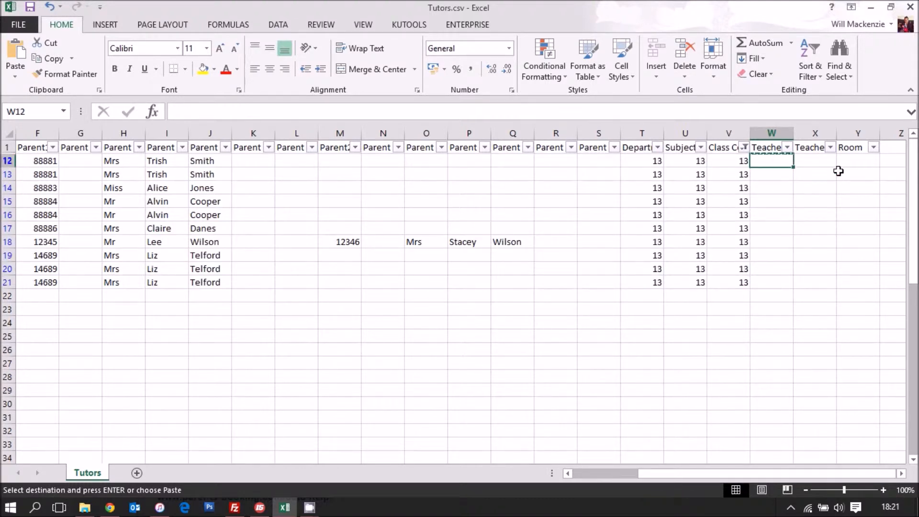
pyautogui.write('9000')
pyautogui.press('Tab')
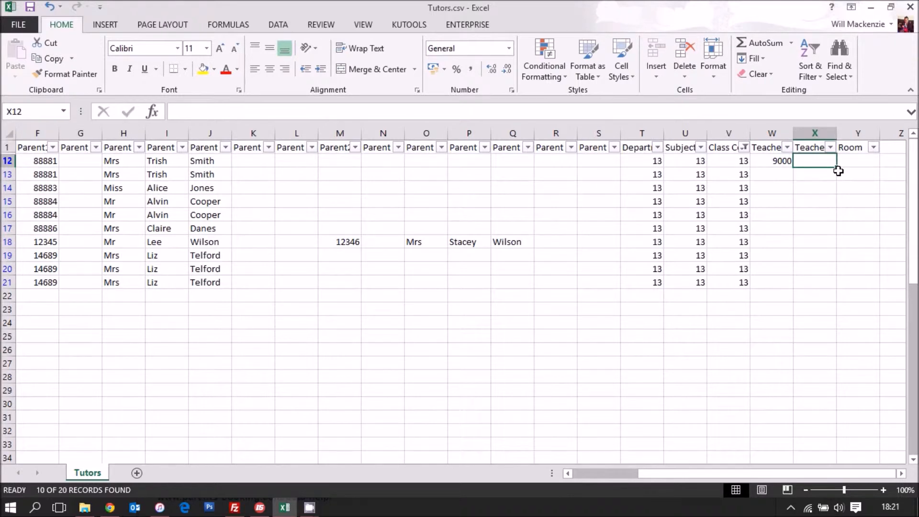
pyautogui.write('Mr s Jones')
pyautogui.press('Return')
pyautogui.moveTo(766, 161); pyautogui.dragTo(818, 285)
pyautogui.hotkey('ctrl', 'c')
pyautogui.hotkey('ctrl', 'v')
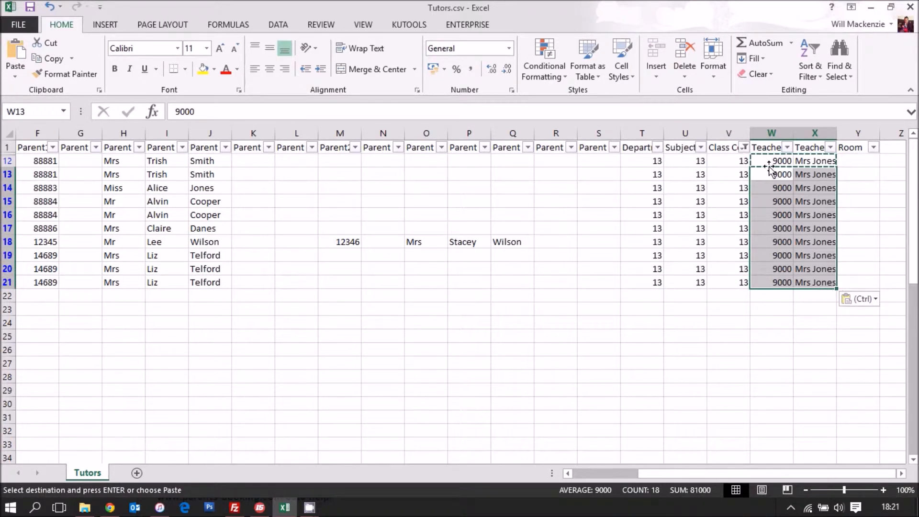
# Show all rows again by selecting every value in the Class Code filter, and save Tutors.csv.
pyautogui.click(744, 147)
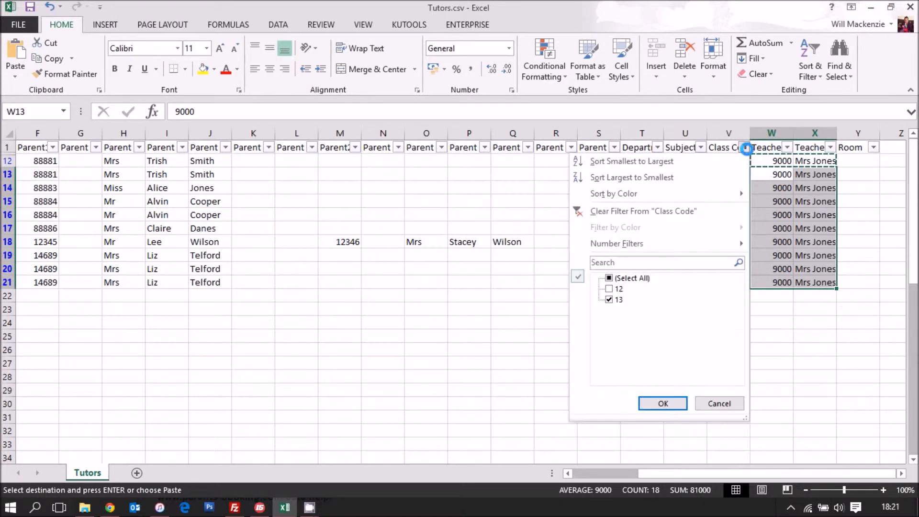
pyautogui.click(643, 279)
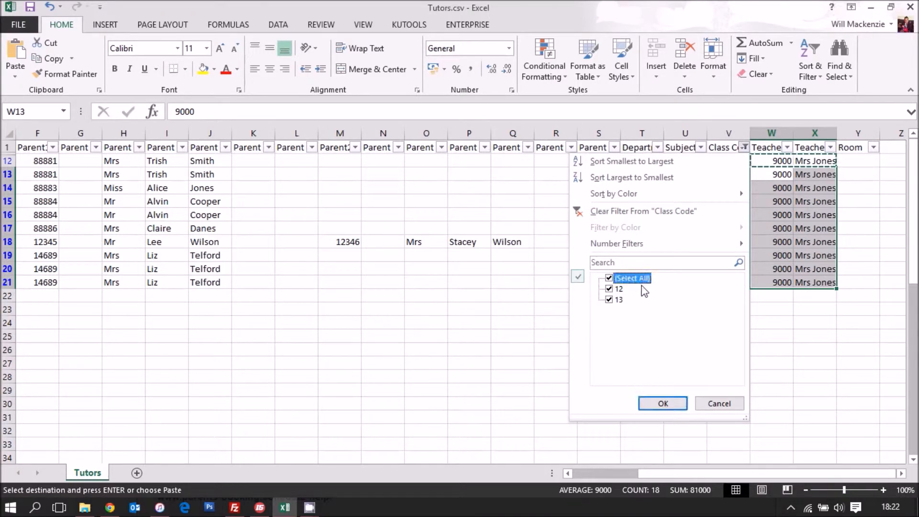
pyautogui.click(662, 403)
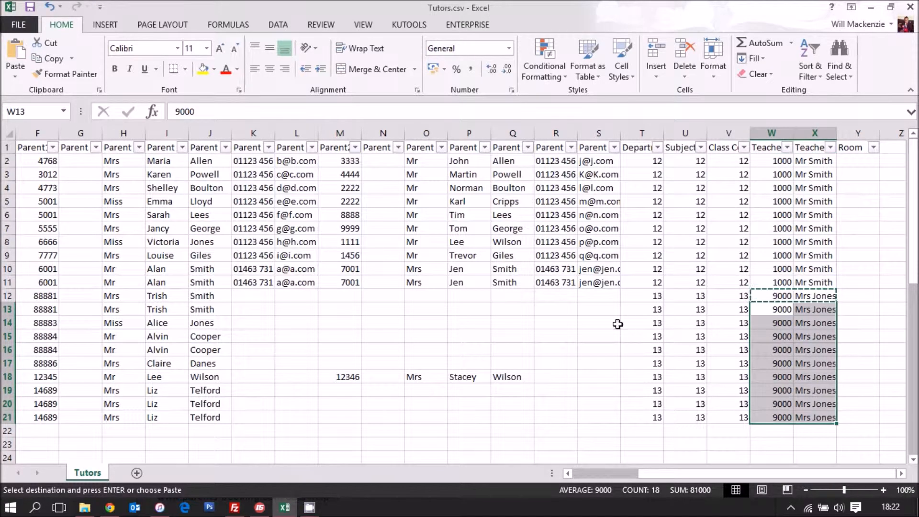
pyautogui.click(30, 7)
pyautogui.click(416, 295)
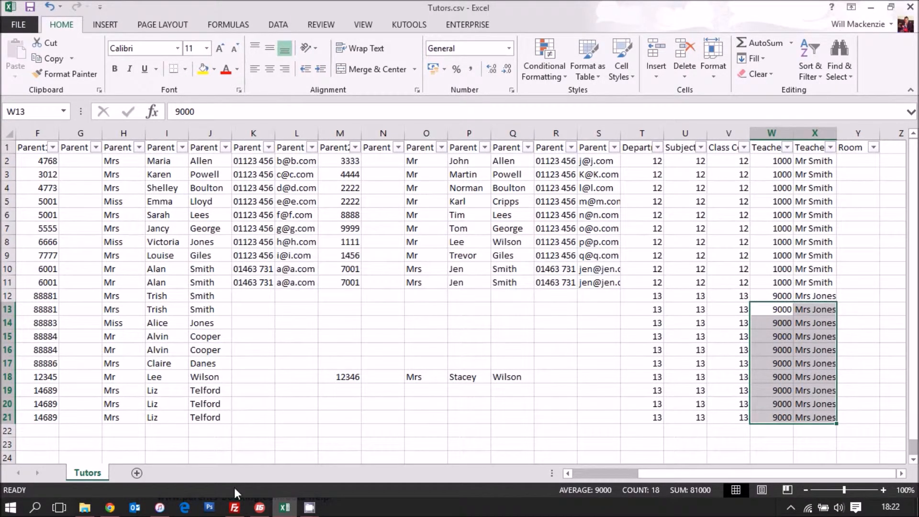
# Switch to the booking system's Upload Data page in Chrome and add Tutors.csv from the Desktop for the spreadsheet upload.
pyautogui.click(120, 506)
pyautogui.scroll(-5, 274, 318)
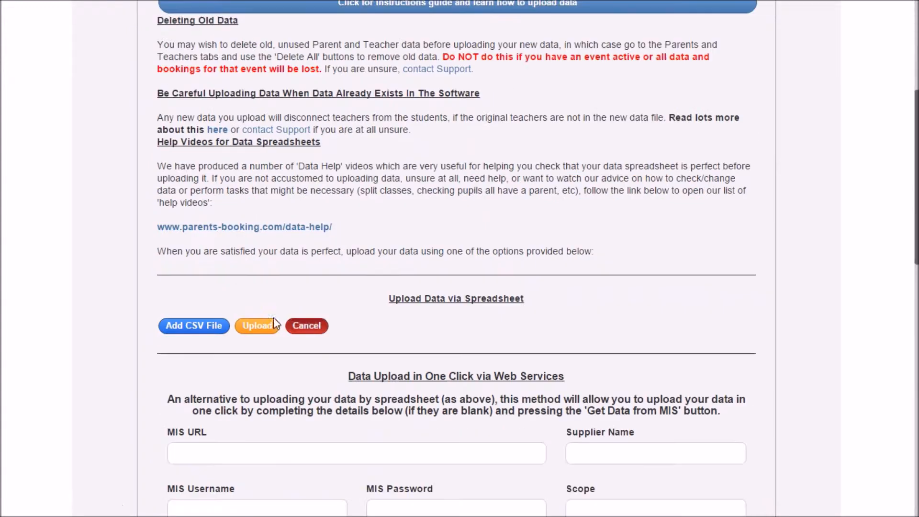
pyautogui.click(197, 324)
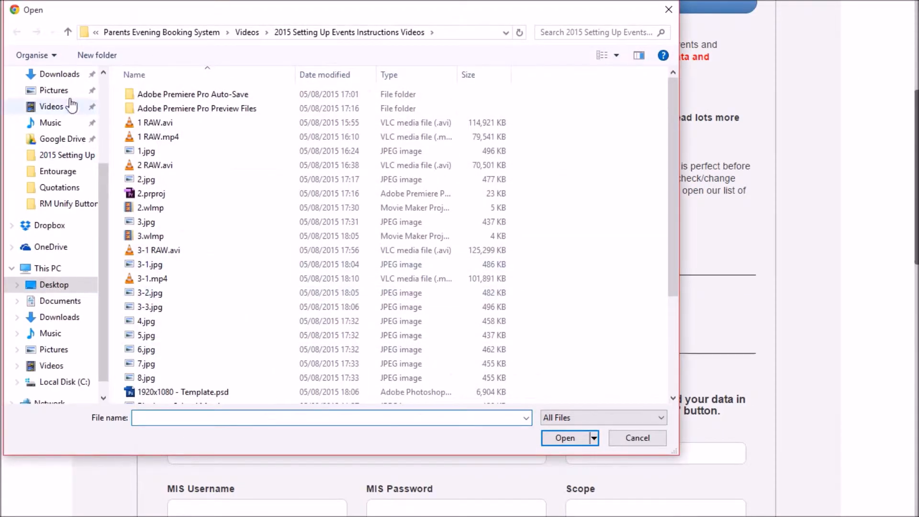
pyautogui.scroll(3, 52, 199)
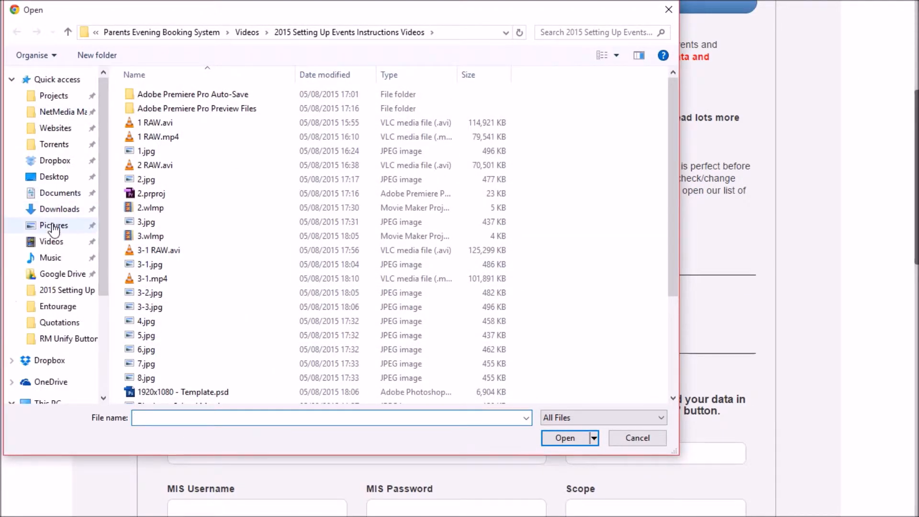
pyautogui.click(55, 177)
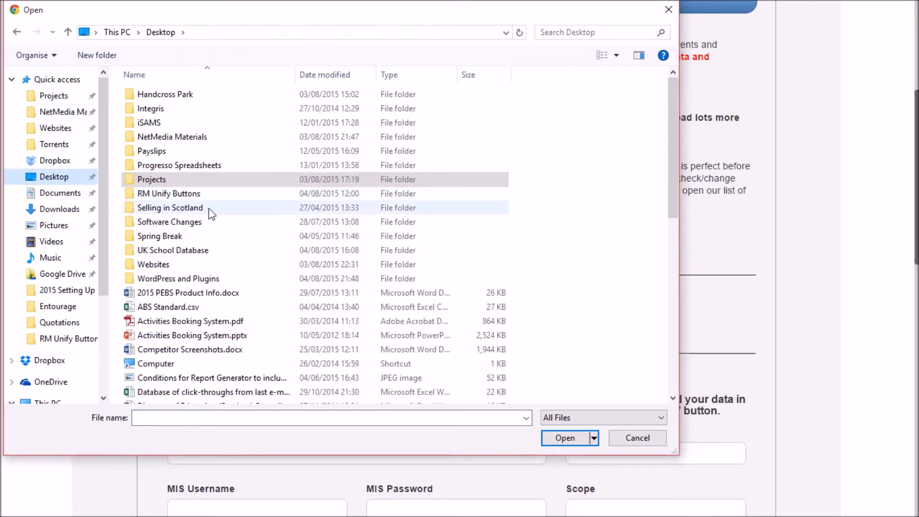
pyautogui.scroll(-6, 201, 206)
pyautogui.scroll(-3, 168, 196)
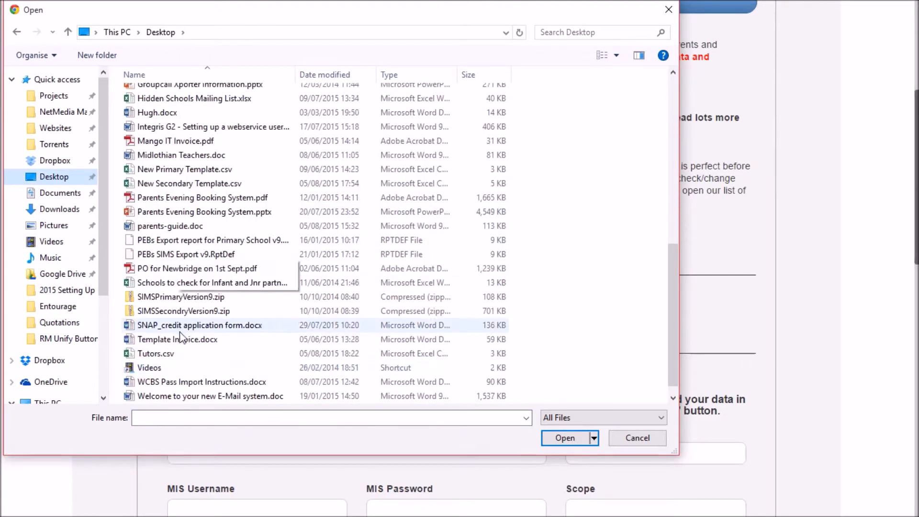
pyautogui.doubleClick(171, 354)
# Upload the added Tutors.csv to the booking system and check its upload progress.
pyautogui.click(257, 326)
pyautogui.click(588, 237)
pyautogui.scroll(-7, 627, 252)
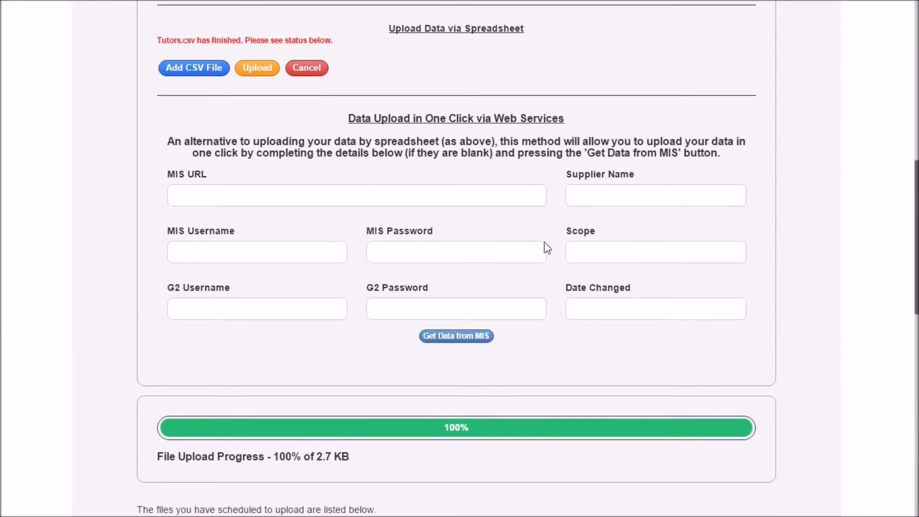
# Review the master lists of parents and teachers to check the uploaded tutor data.
pyautogui.scroll(10, 471, 358)
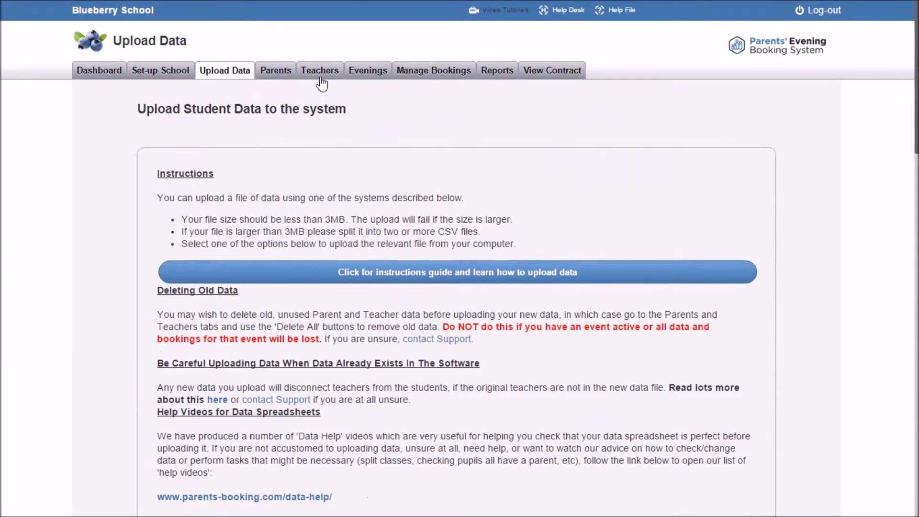
pyautogui.click(285, 74)
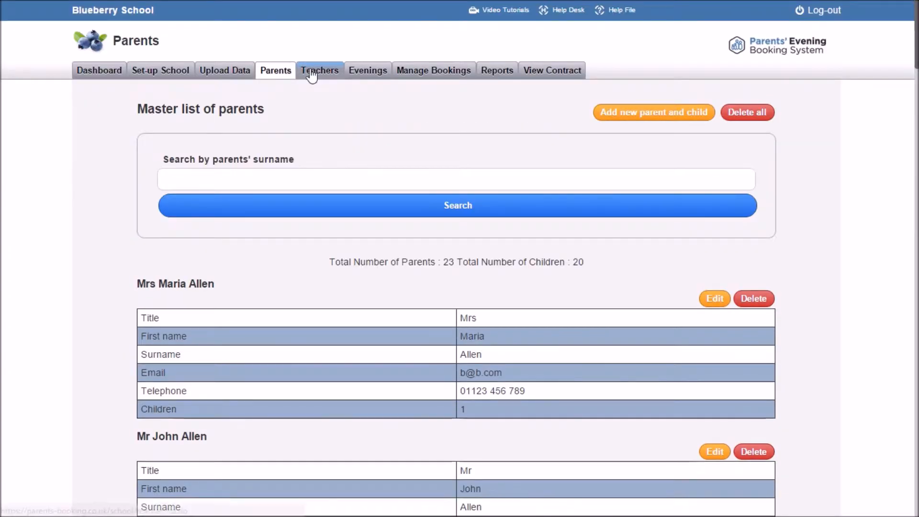
pyautogui.click(309, 72)
pyautogui.scroll(-5, 421, 206)
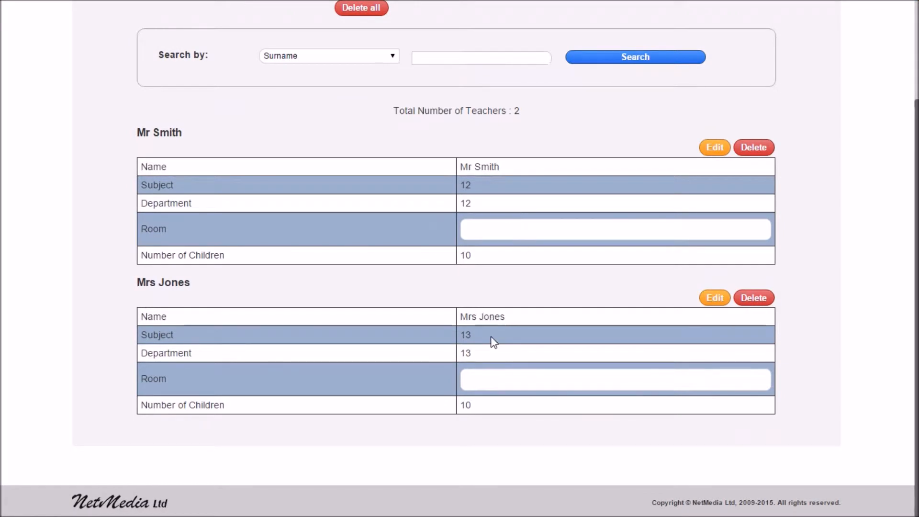
pyautogui.scroll(3, 494, 342)
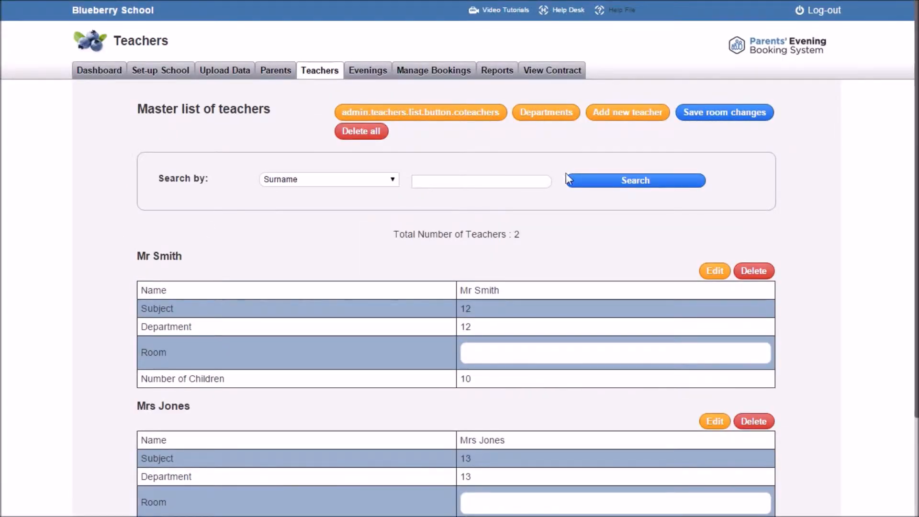
# Create a new teacher with the teacher's name, department Tutor and subject Year 5, and save the record.
pyautogui.click(608, 118)
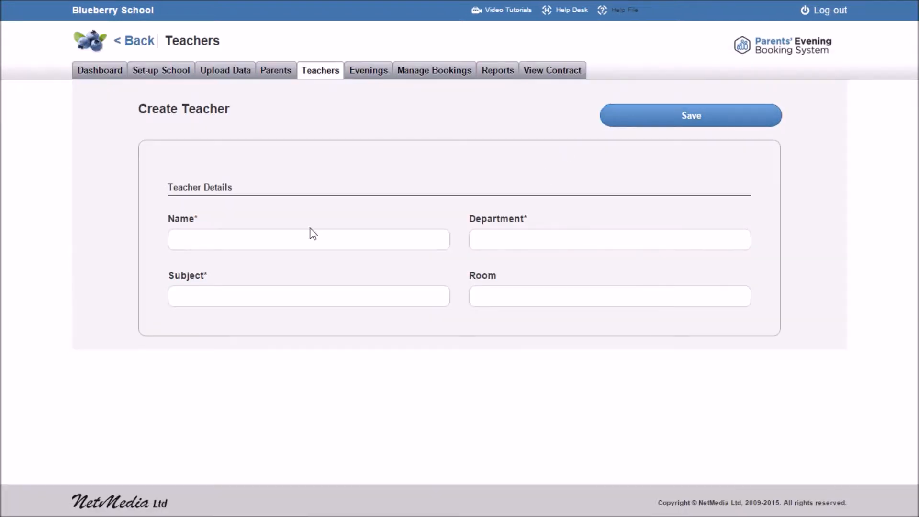
pyautogui.click(304, 232)
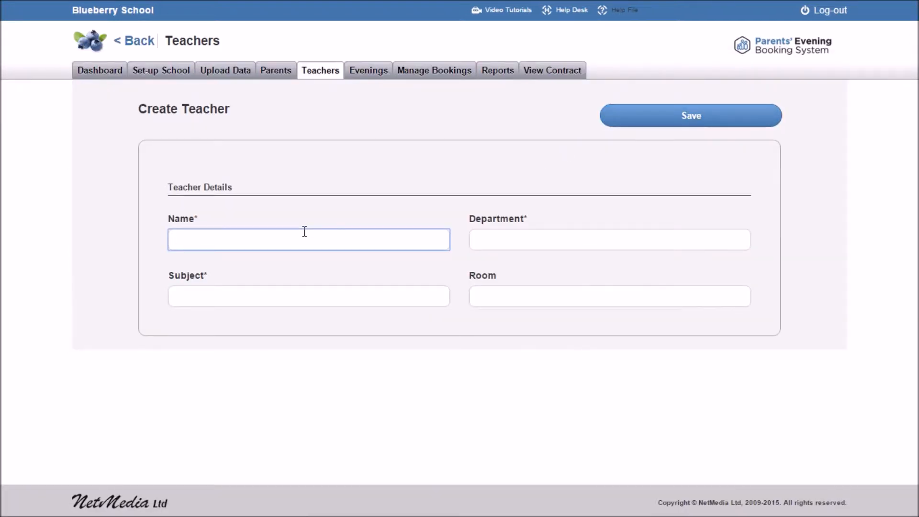
pyautogui.write('Miss Tales')
pyautogui.click(531, 248)
pyautogui.write('Tutor')
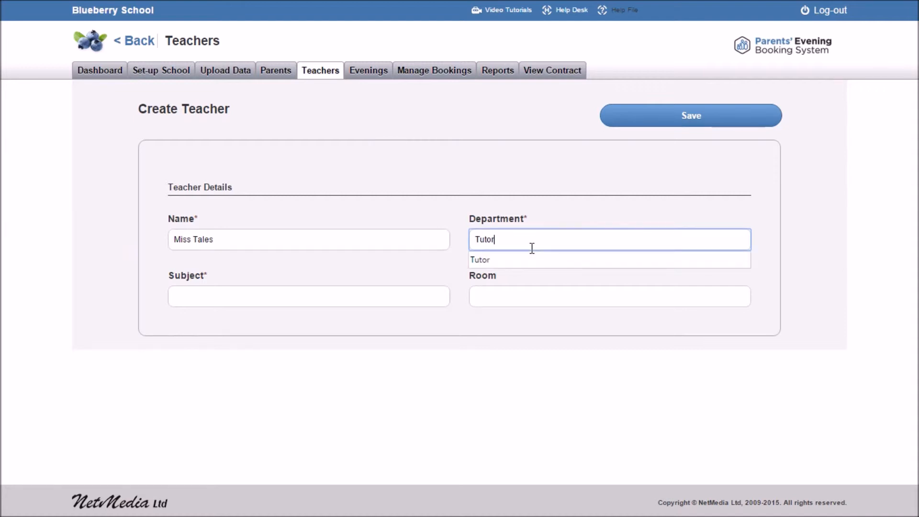
pyautogui.press('Tab')
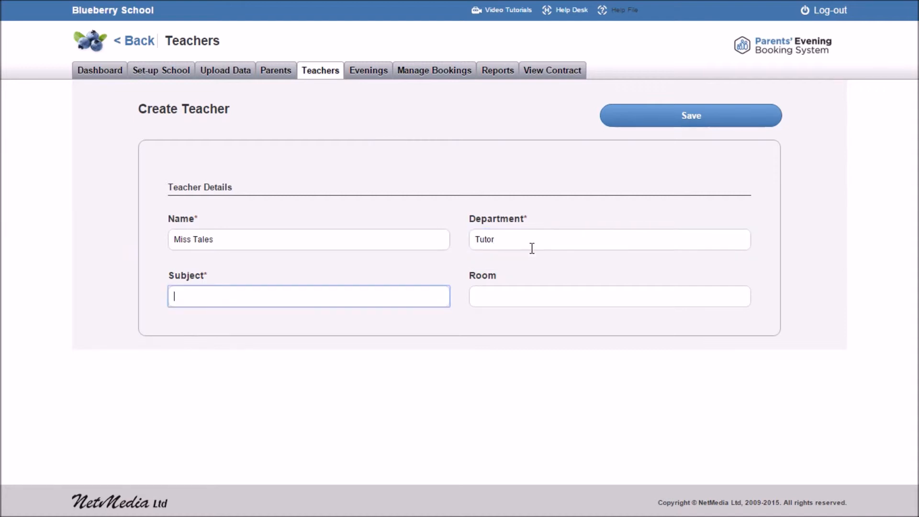
pyautogui.write('Year 5')
pyautogui.click(618, 129)
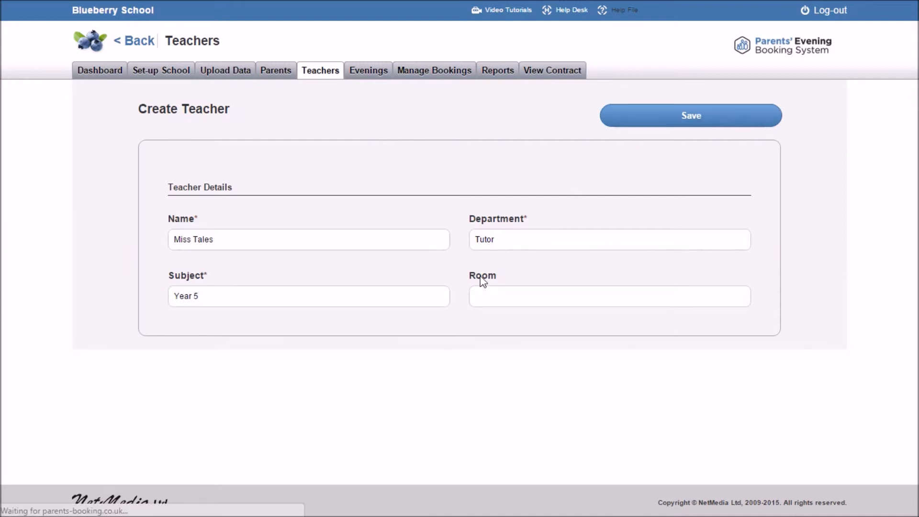
# Edit the new Year 5 tutor's record and link all children of class 13 to it by class.
pyautogui.scroll(-3, 492, 265)
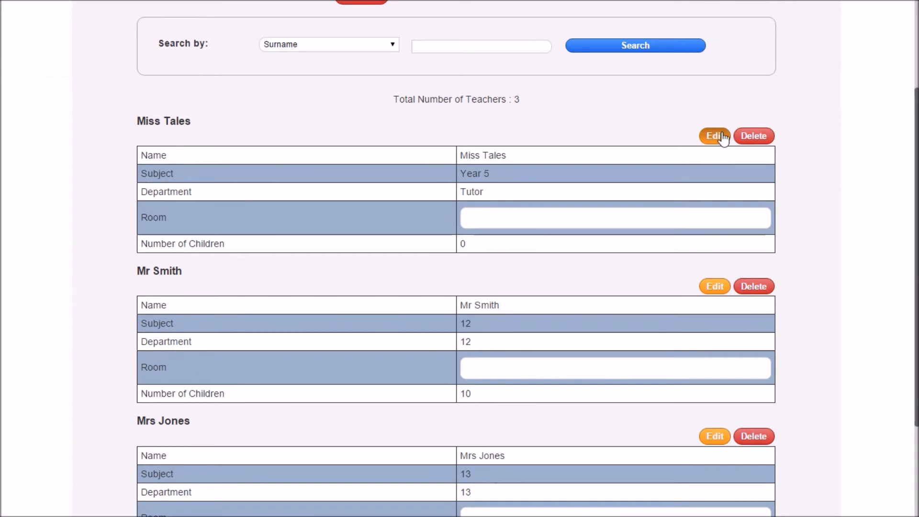
pyautogui.click(724, 137)
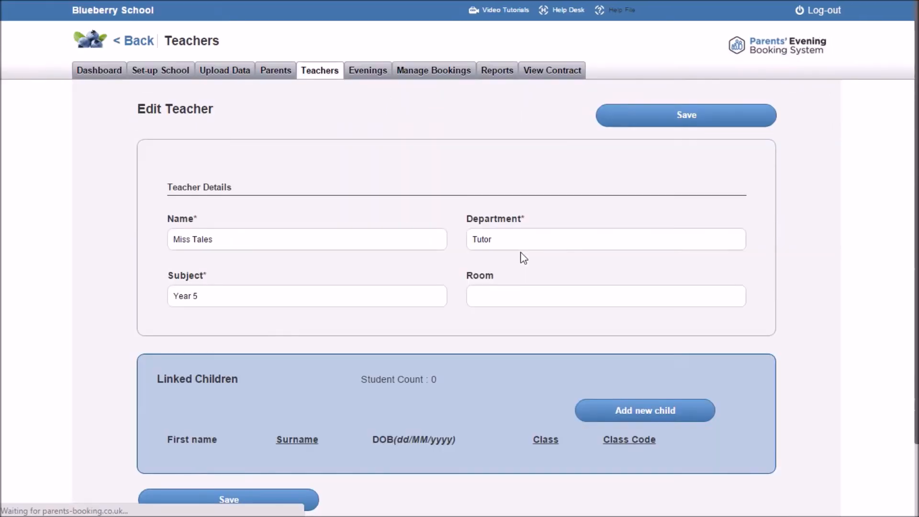
pyautogui.scroll(-2, 606, 286)
pyautogui.click(645, 324)
pyautogui.click(472, 112)
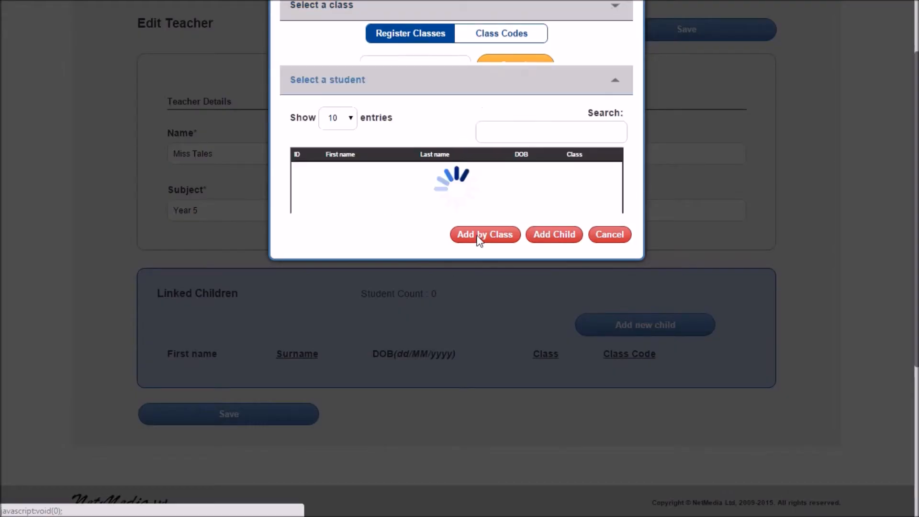
pyautogui.click(624, 310)
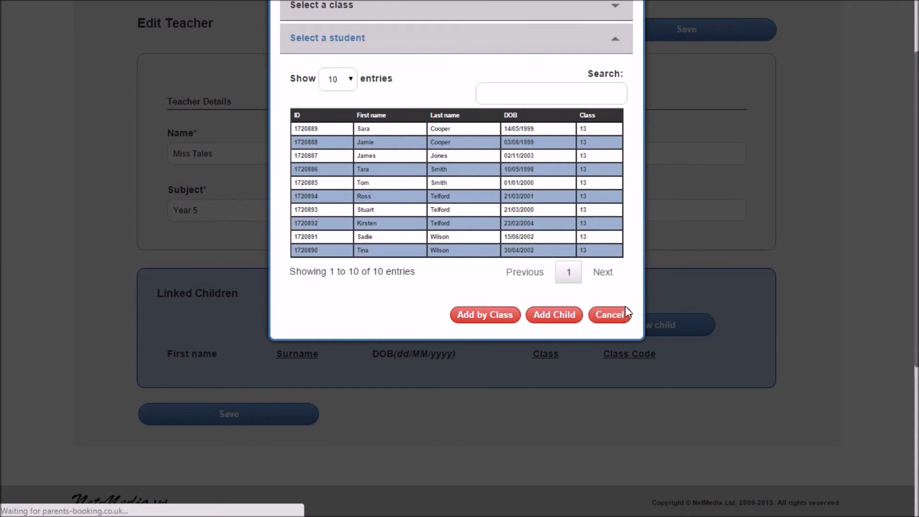
pyautogui.scroll(-6, 524, 288)
pyautogui.scroll(9, 524, 288)
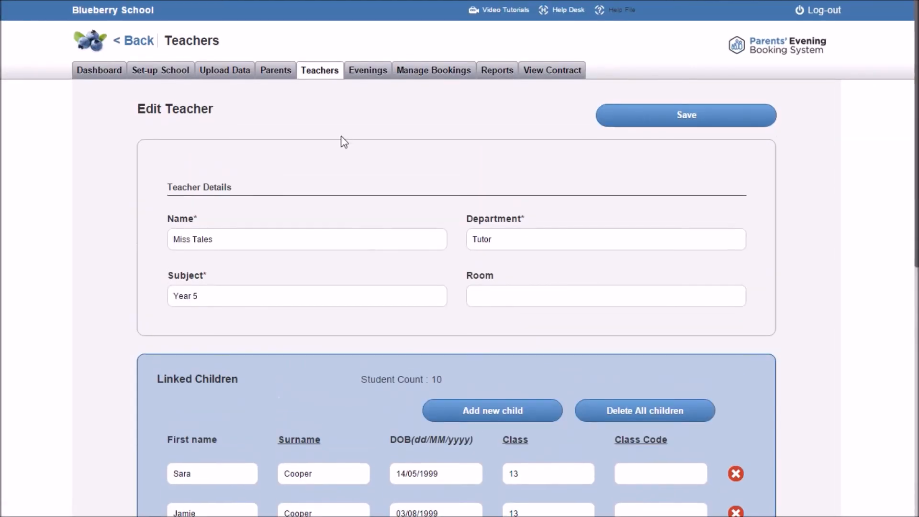
# Return to the master list of teachers and check each teacher's details and number of children.
pyautogui.click(323, 71)
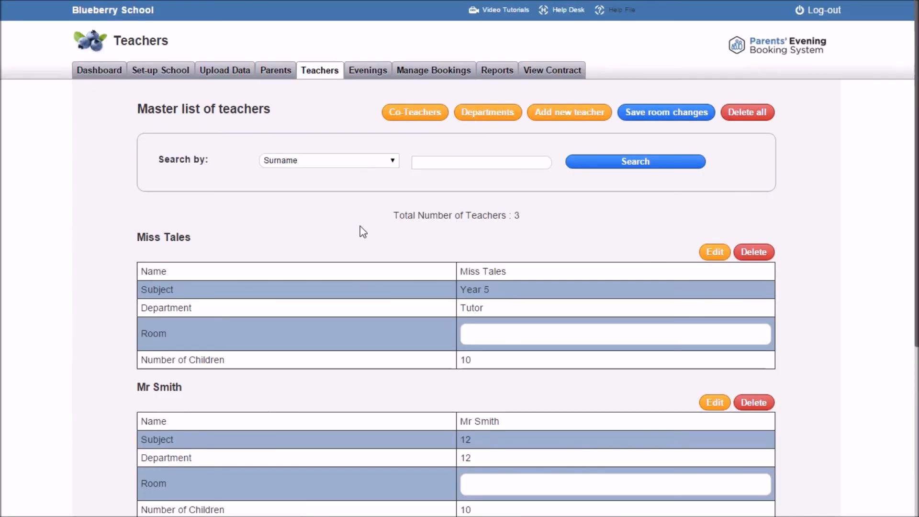
pyautogui.scroll(-5, 328, 230)
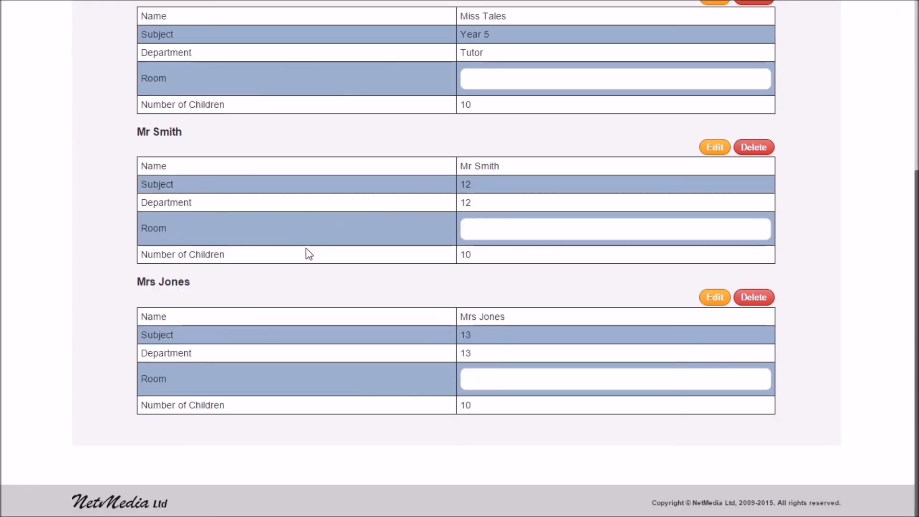
pyautogui.scroll(5, 309, 254)
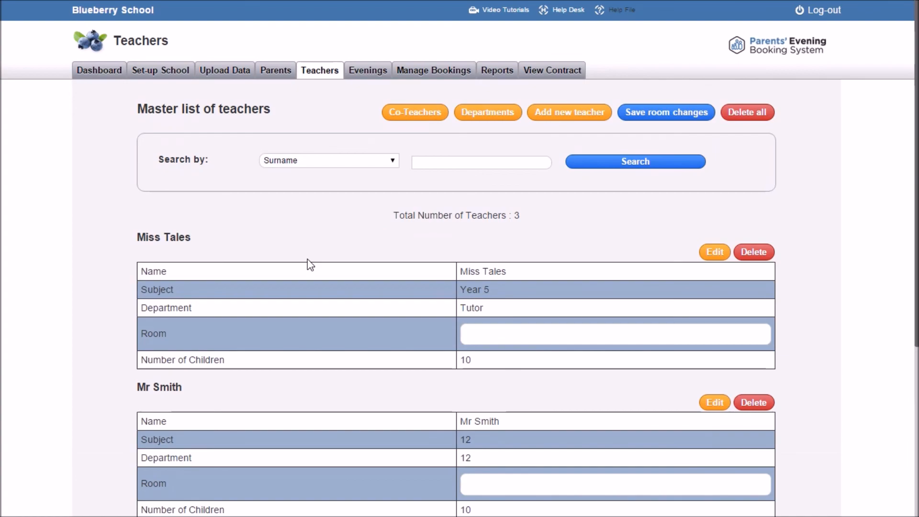